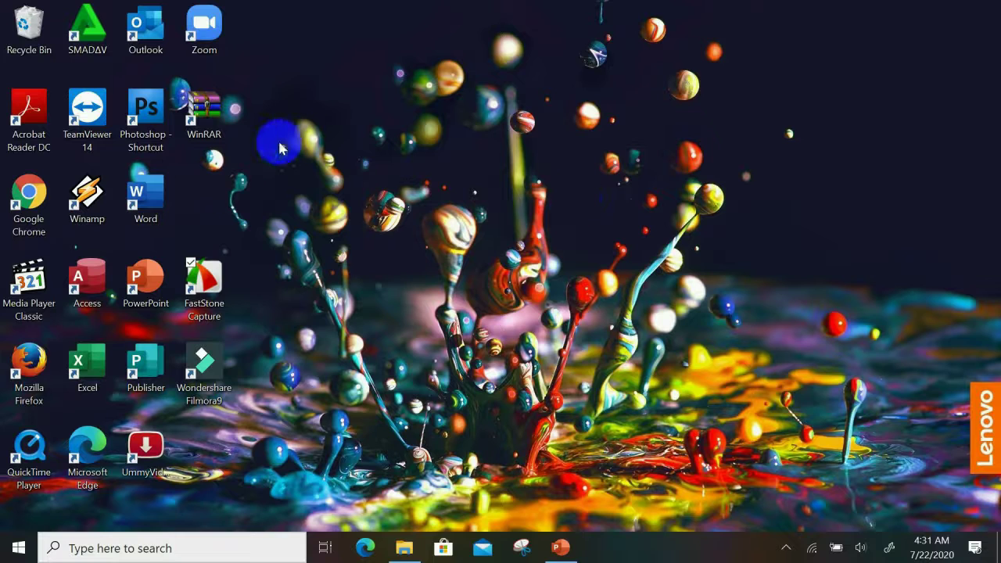
# Step: Launch Google Chrome from its desktop shortcut
pyautogui.doubleClick(33, 212)
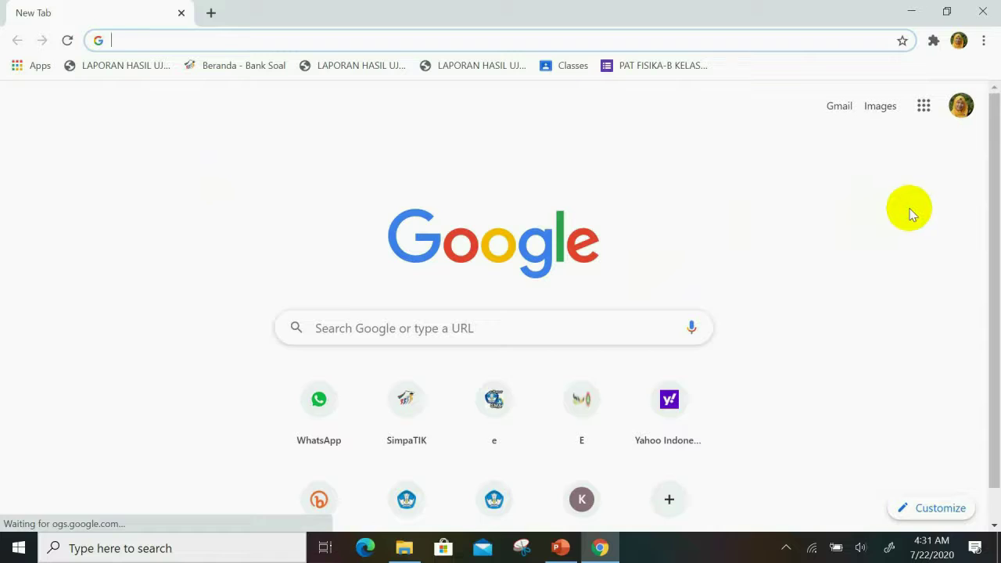
# Step: Check the signed-in Google account, then enter webex.com in the address bar
pyautogui.click(961, 105)
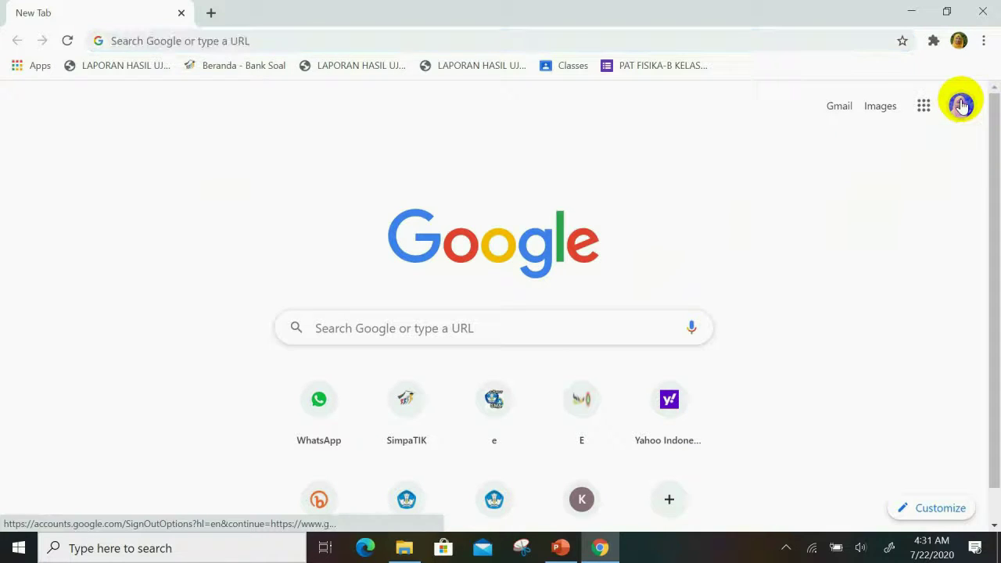
pyautogui.click(656, 203)
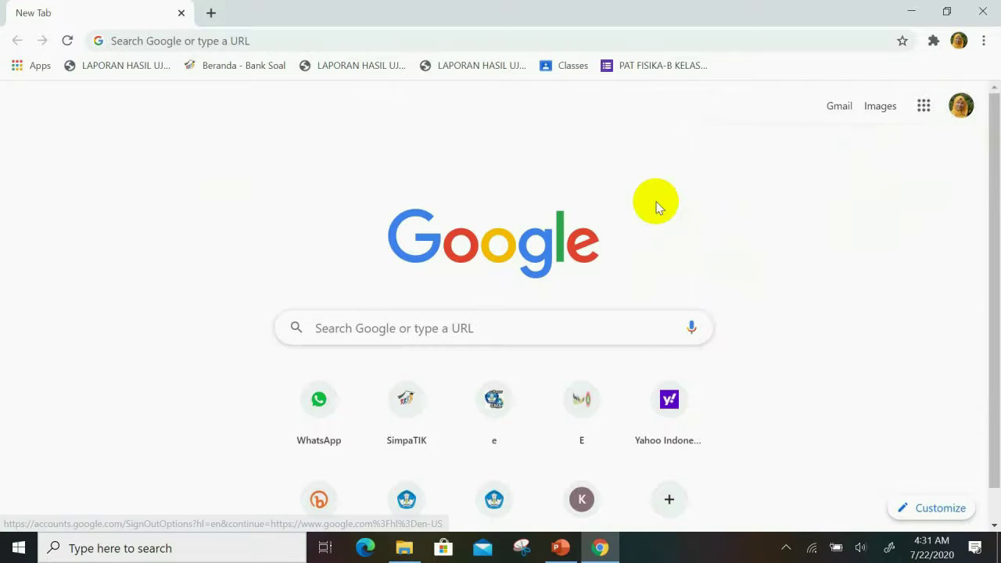
pyautogui.click(290, 44)
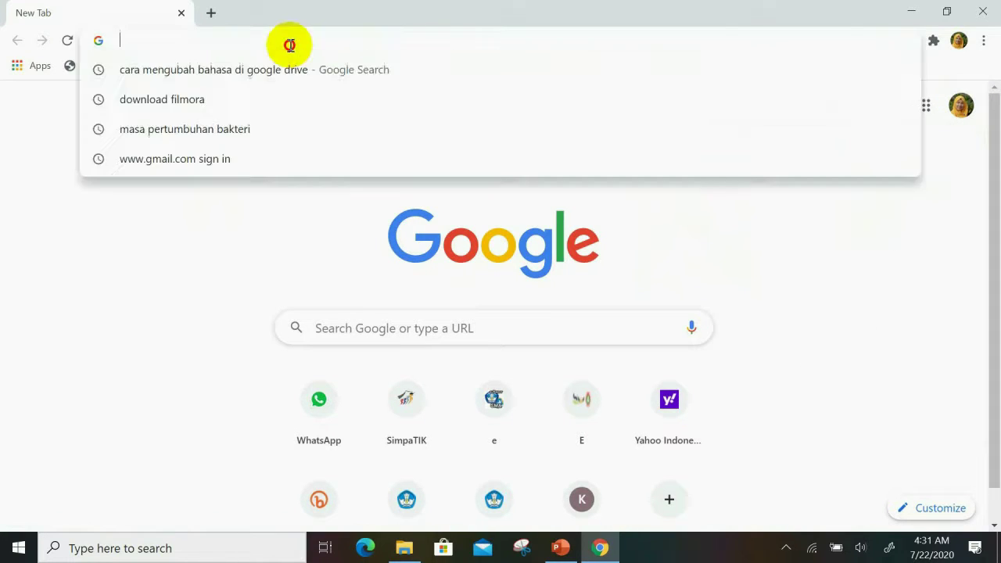
pyautogui.write('webex')
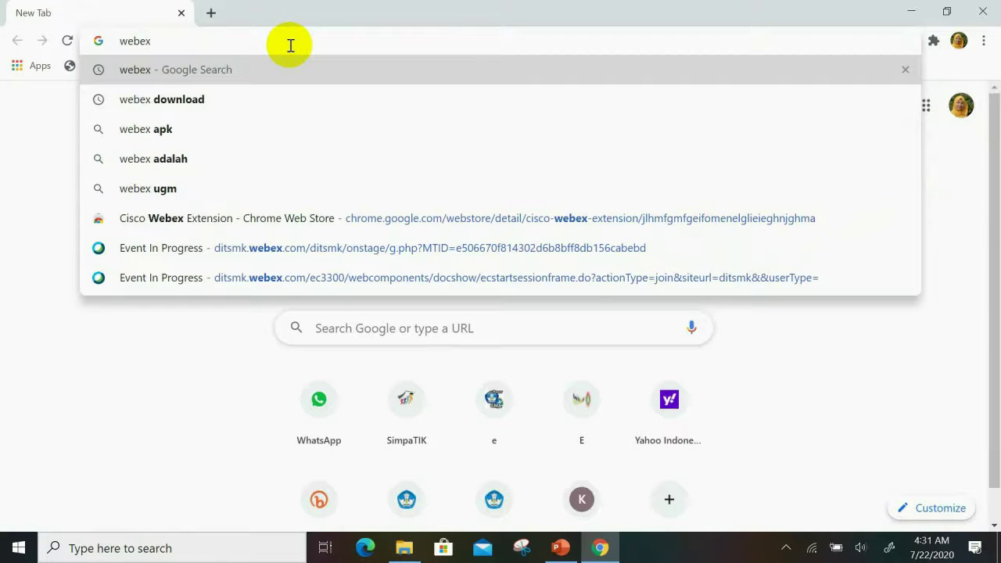
pyautogui.write('.co')
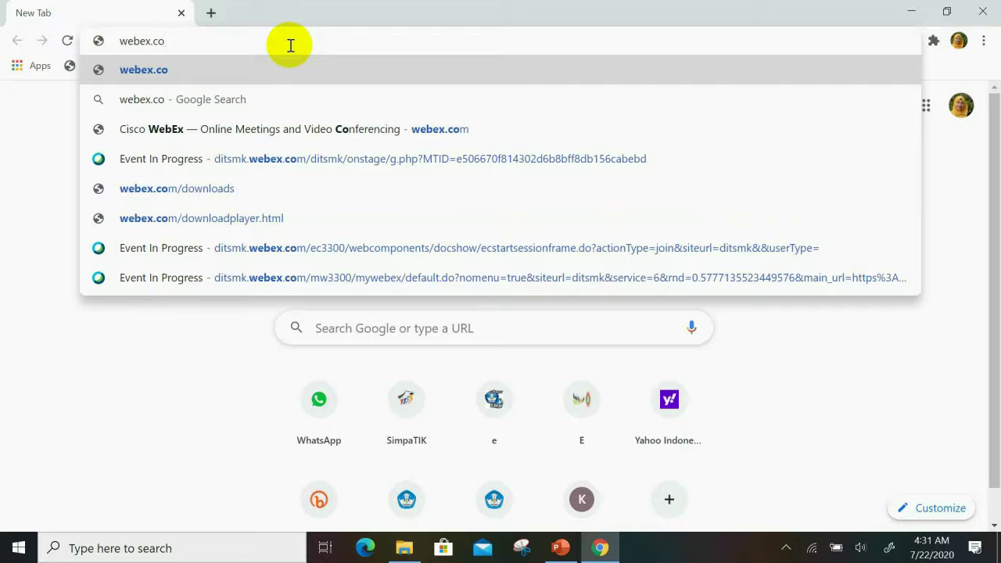
pyautogui.write('m')
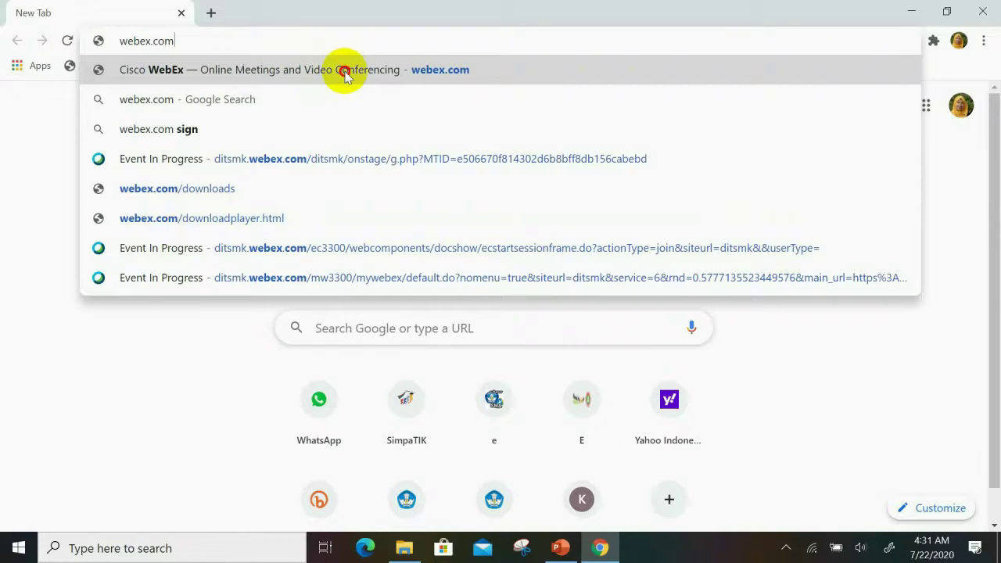
# Step: Go to the Cisco WebEx online meetings site from the address suggestions
pyautogui.click(346, 75)
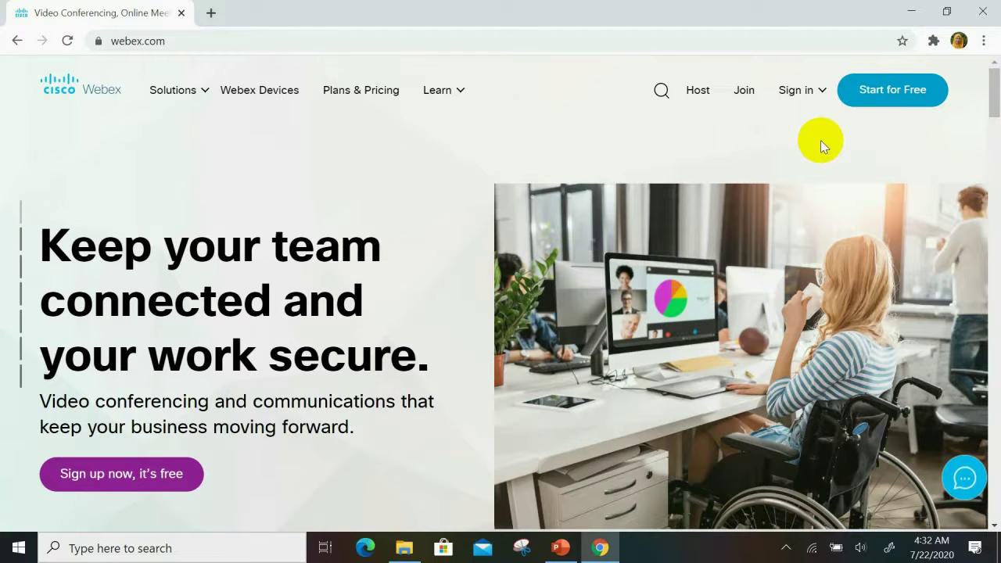
# Step: Open Webex's Start for Free sign-up page, plus a new blank tab beside it
pyautogui.click(897, 101)
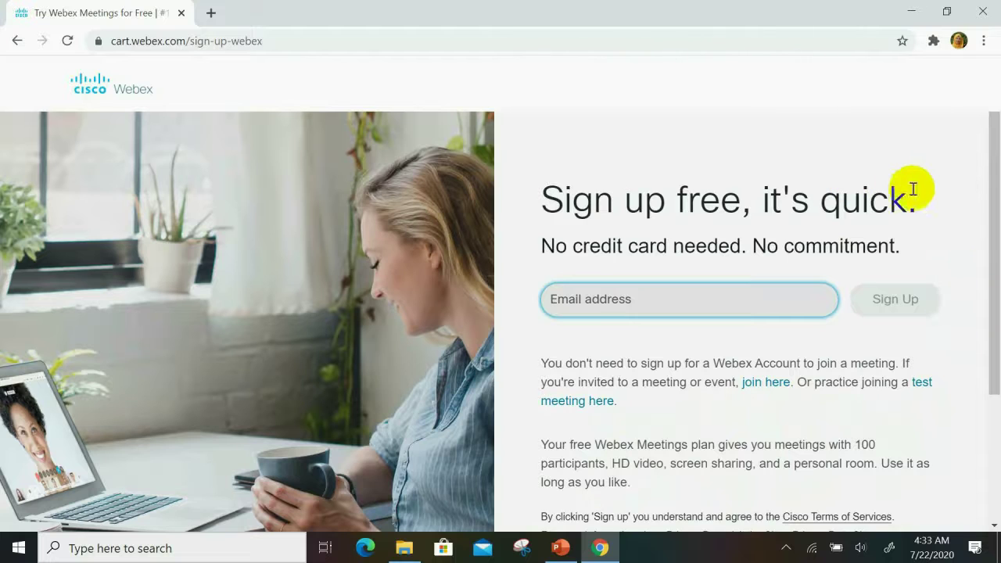
pyautogui.click(211, 14)
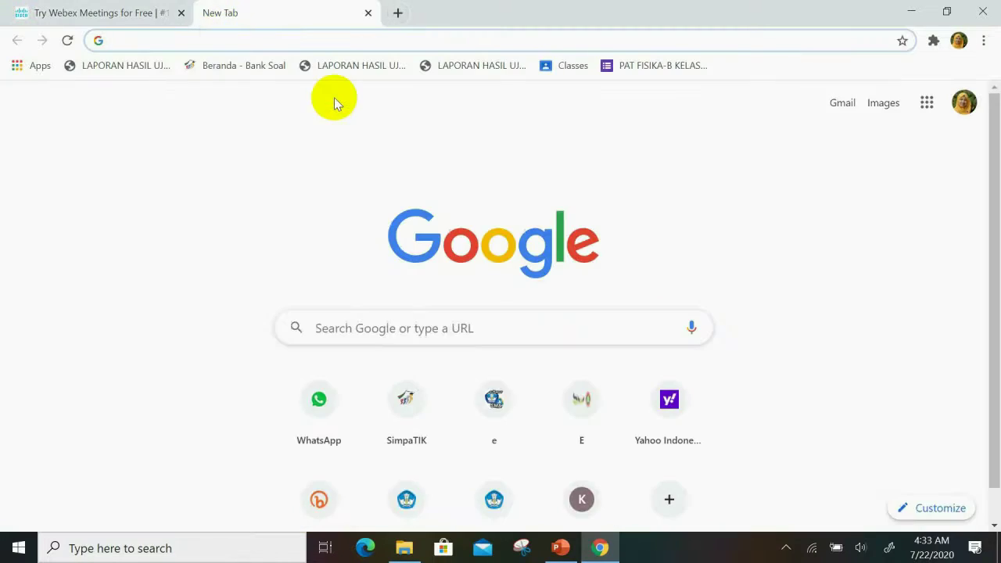
pyautogui.click(962, 102)
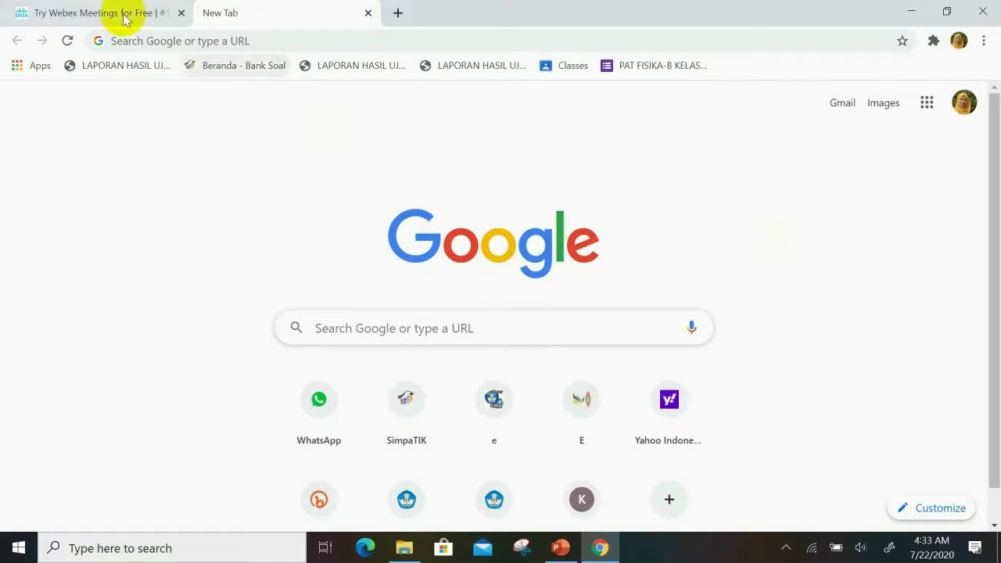
# Step: Enter the account's e-mail address on the Webex sign-up form and submit it
pyautogui.click(119, 14)
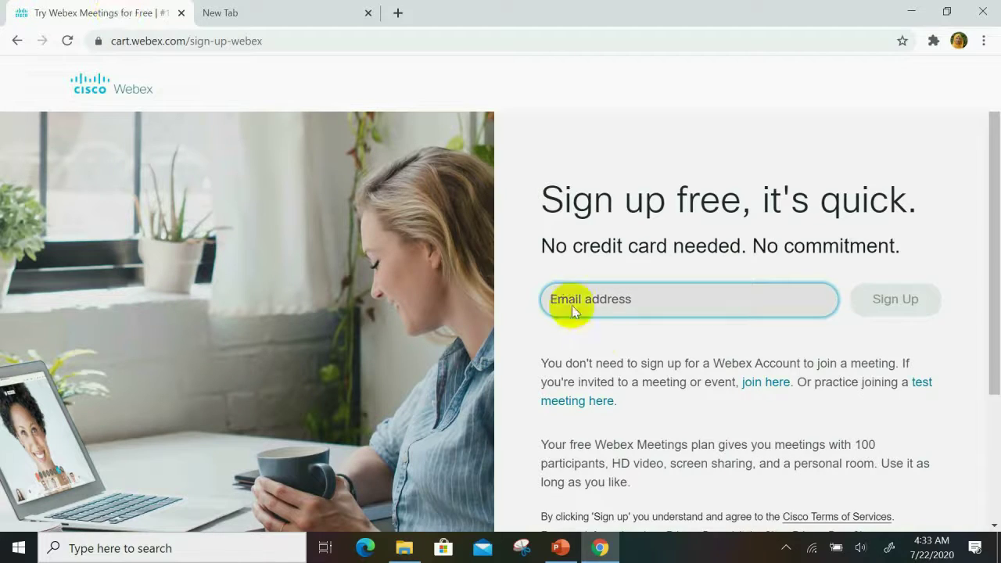
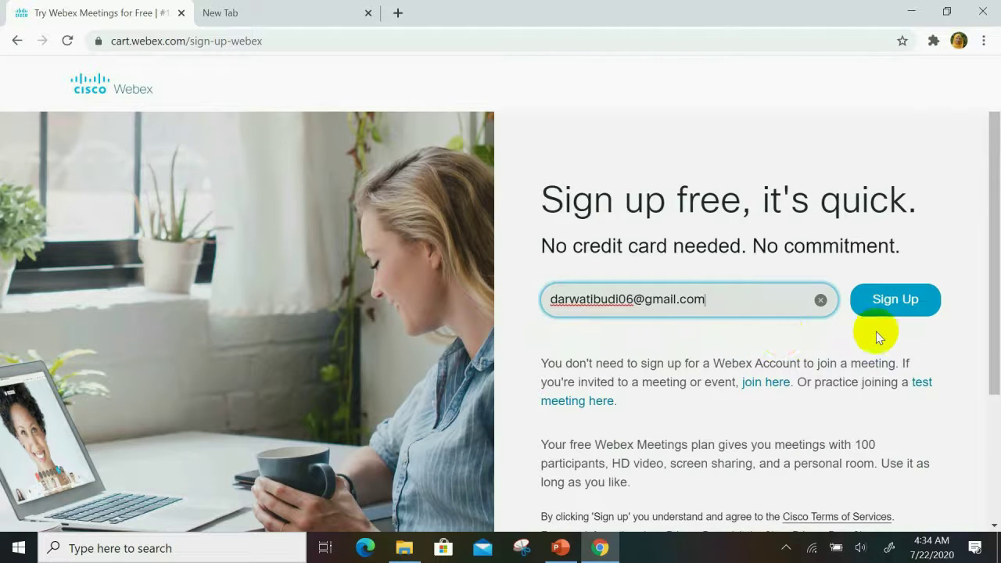
pyautogui.click(912, 300)
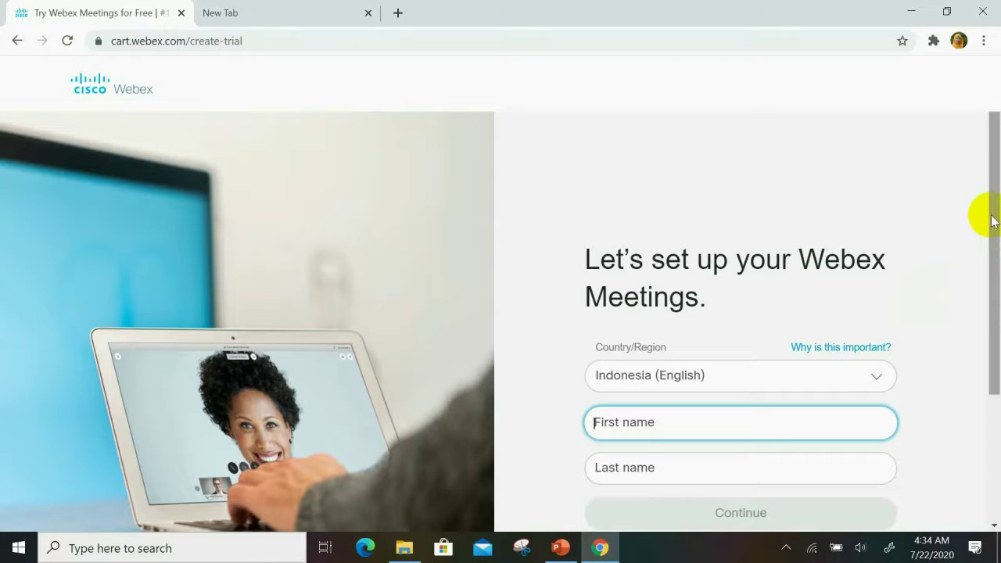
# Step: Fill in the user's first and last name and continue to the inbox-check notice
pyautogui.moveTo(991, 221); pyautogui.dragTo(996, 322)
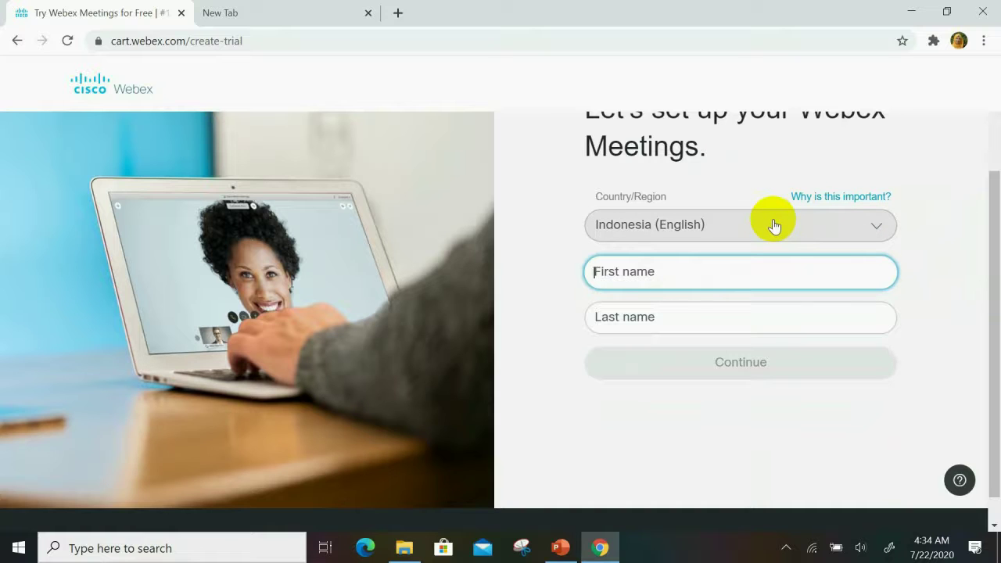
pyautogui.click(694, 269)
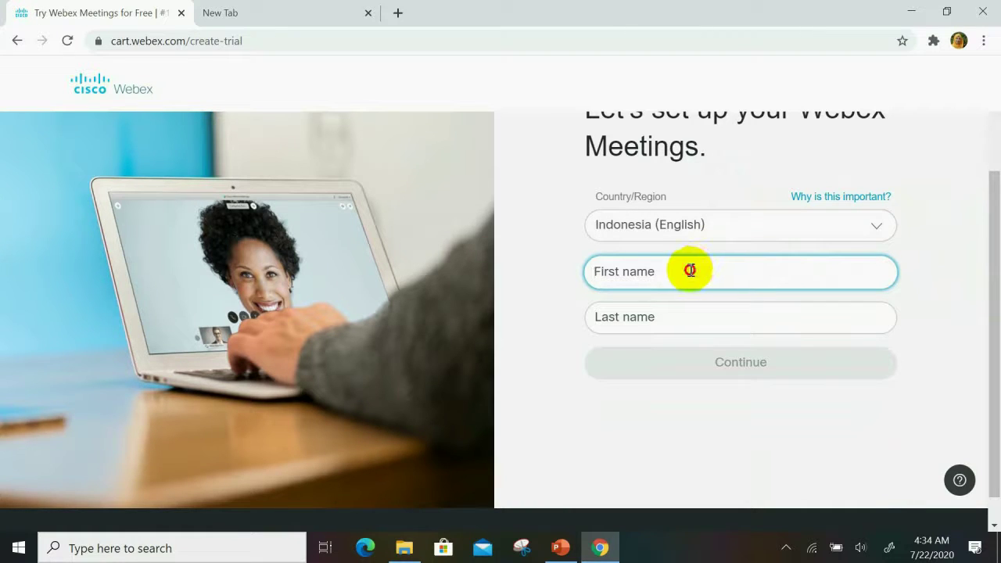
pyautogui.write('Darwat')
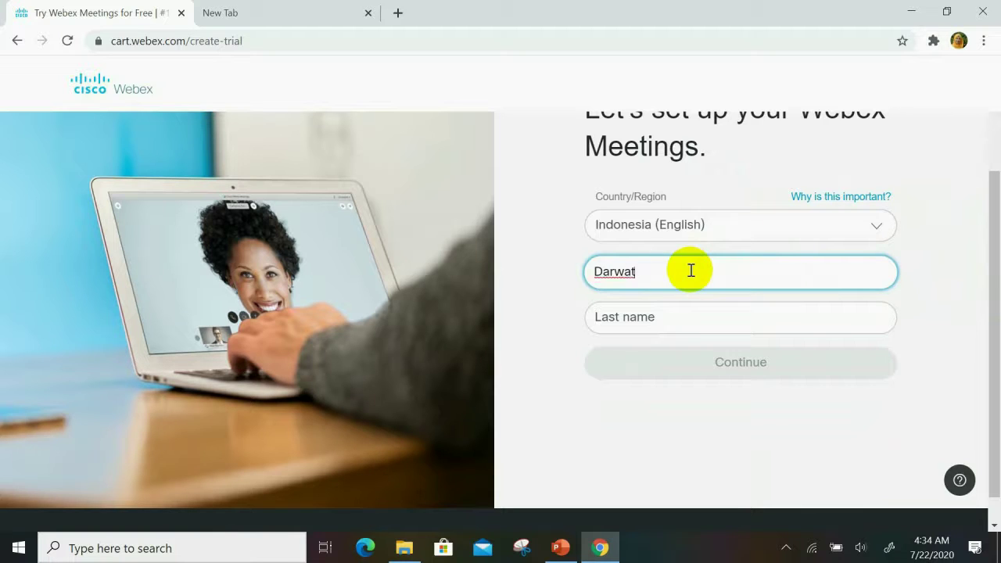
pyautogui.write('i')
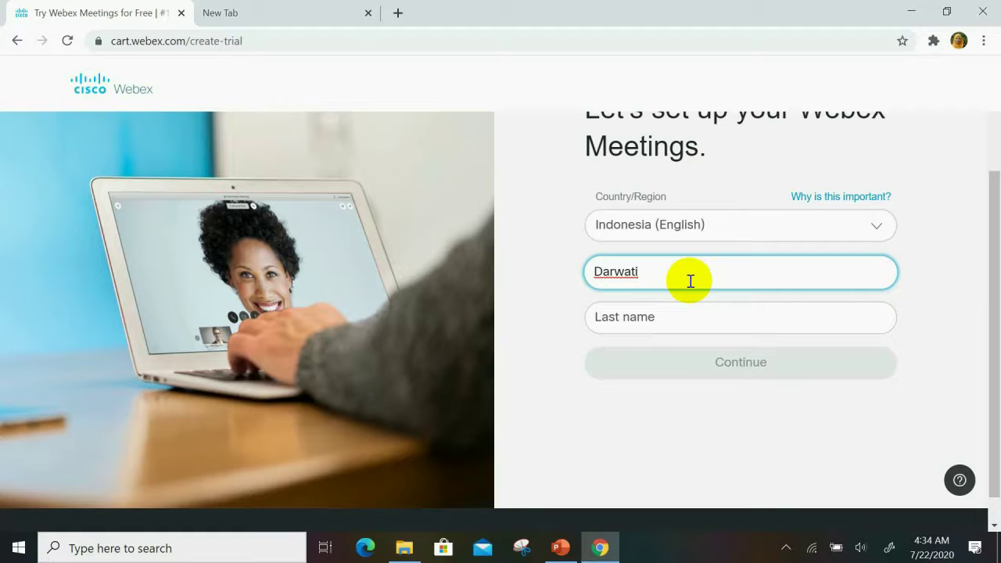
pyautogui.write('.')
pyautogui.click(609, 317)
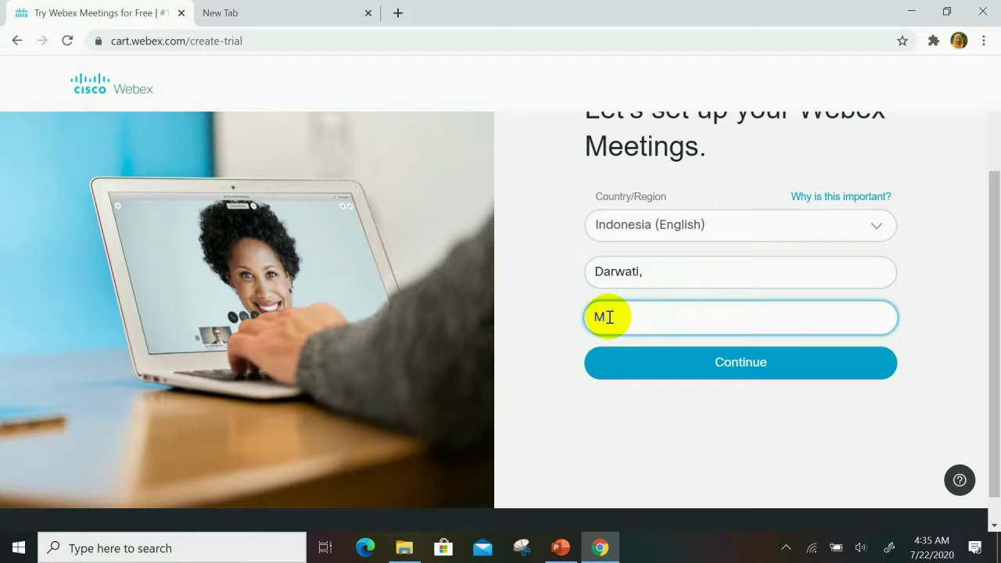
pyautogui.write('s')
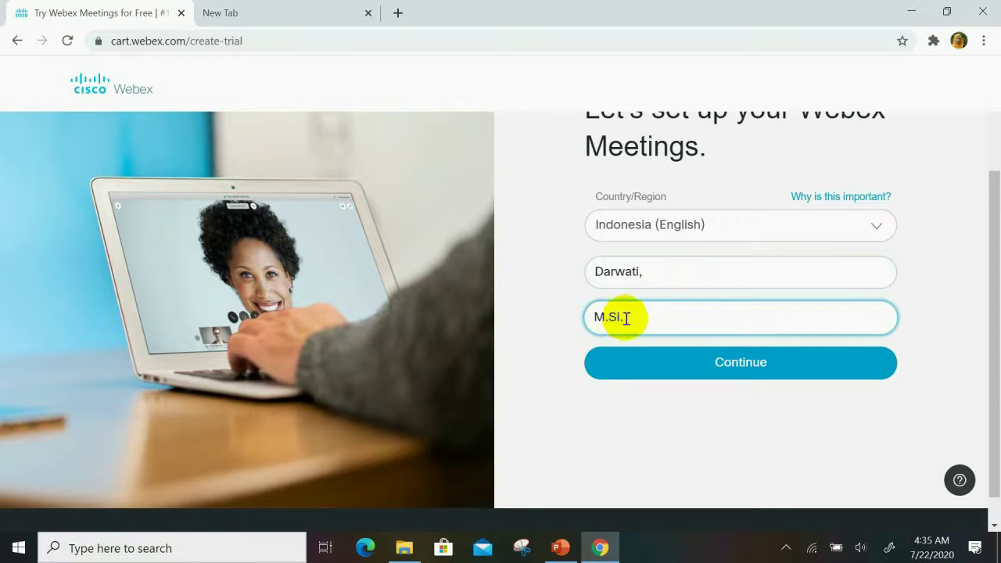
pyautogui.click(718, 364)
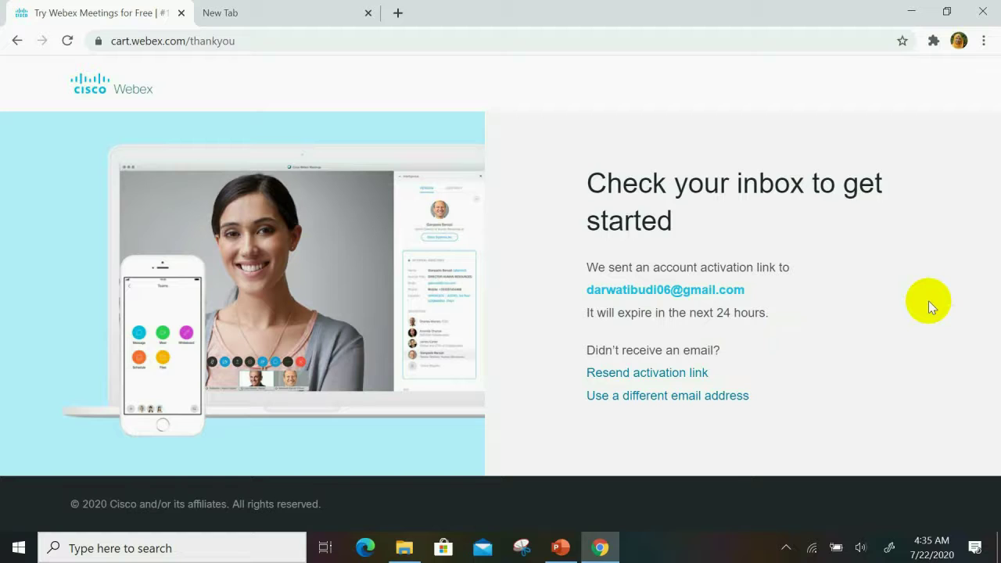
# Step: Open Gmail in the new tab and follow the Webex activation e-mail's Create Password link
pyautogui.click(331, 13)
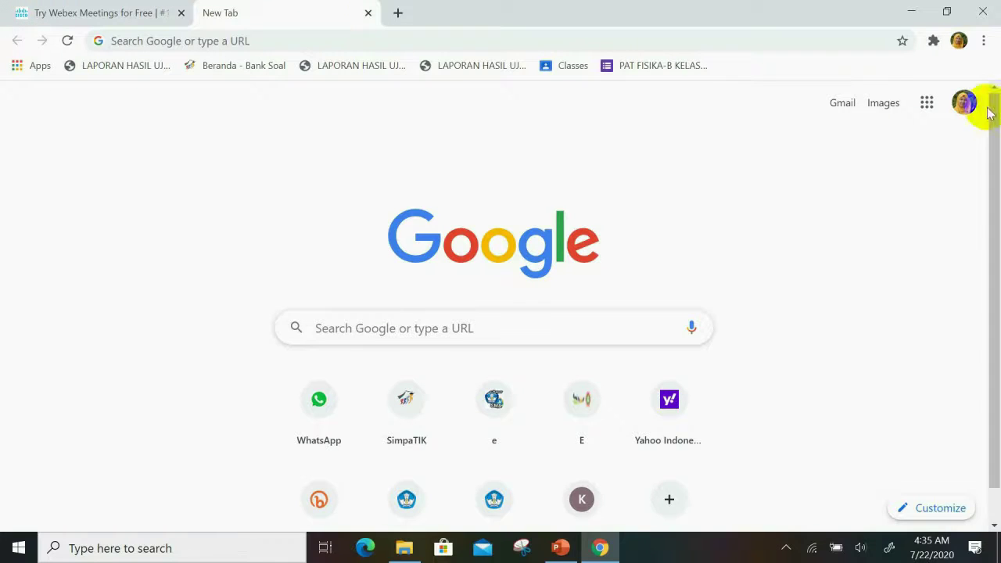
pyautogui.click(926, 106)
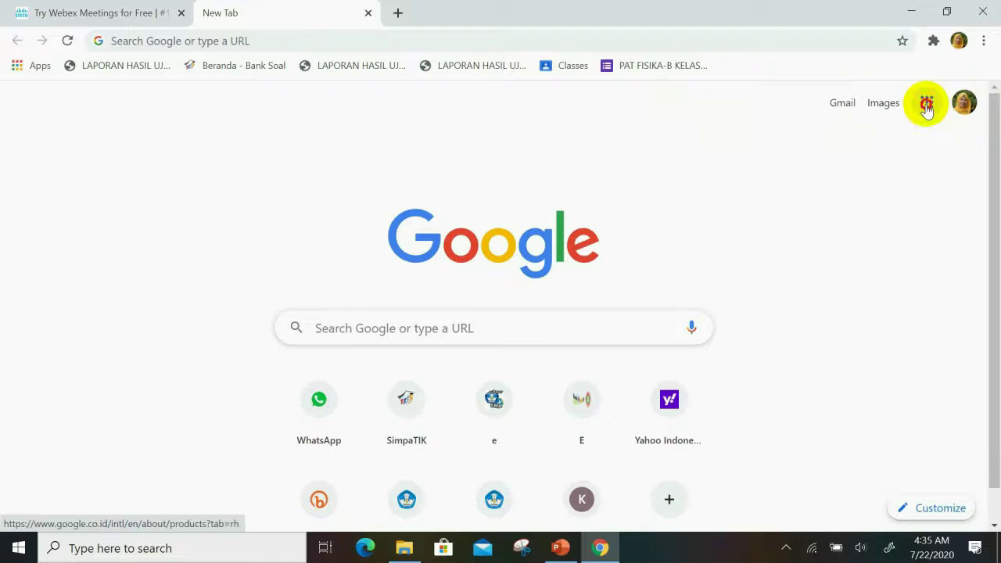
pyautogui.click(935, 249)
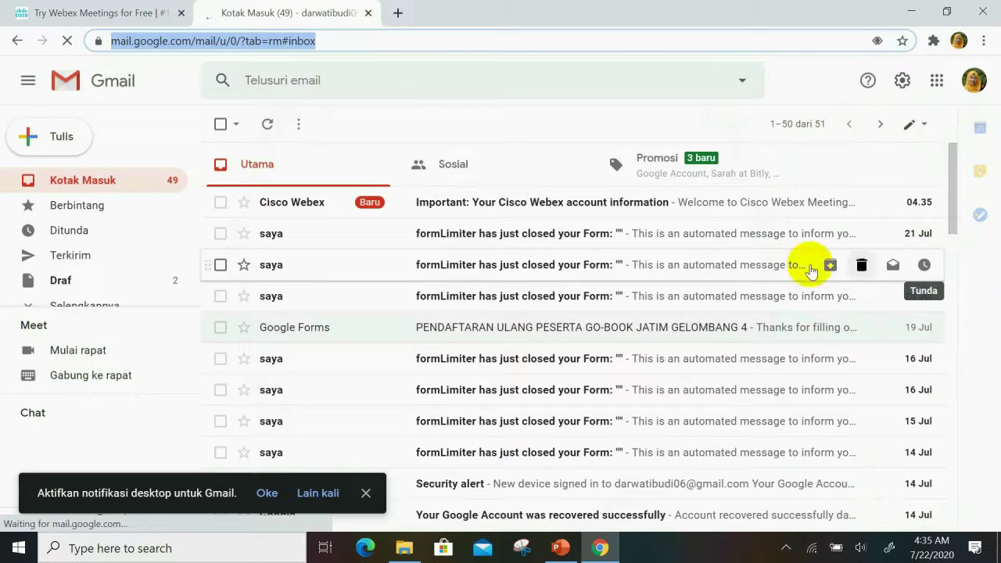
pyautogui.click(545, 202)
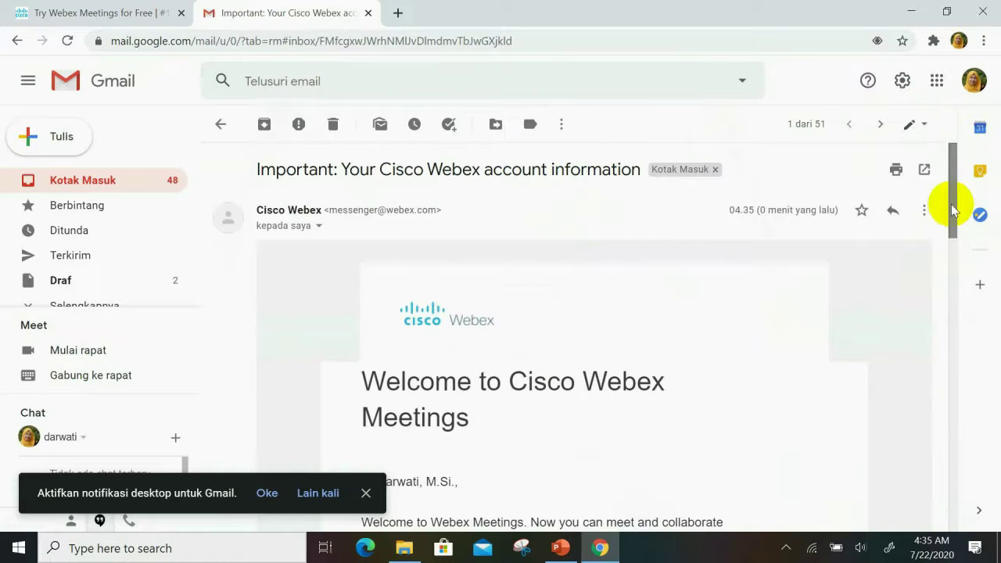
pyautogui.moveTo(949, 201); pyautogui.dragTo(963, 309)
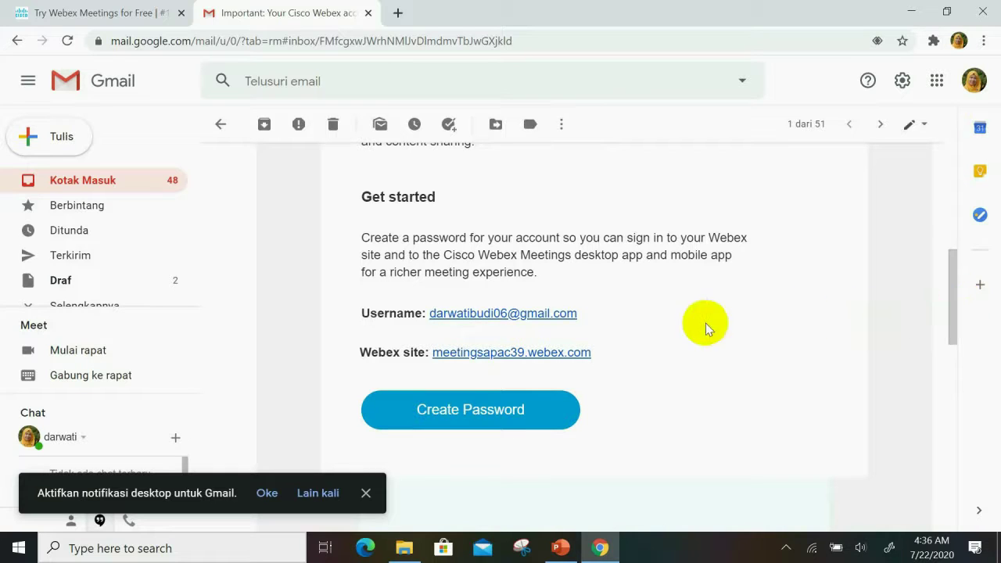
pyautogui.click(512, 414)
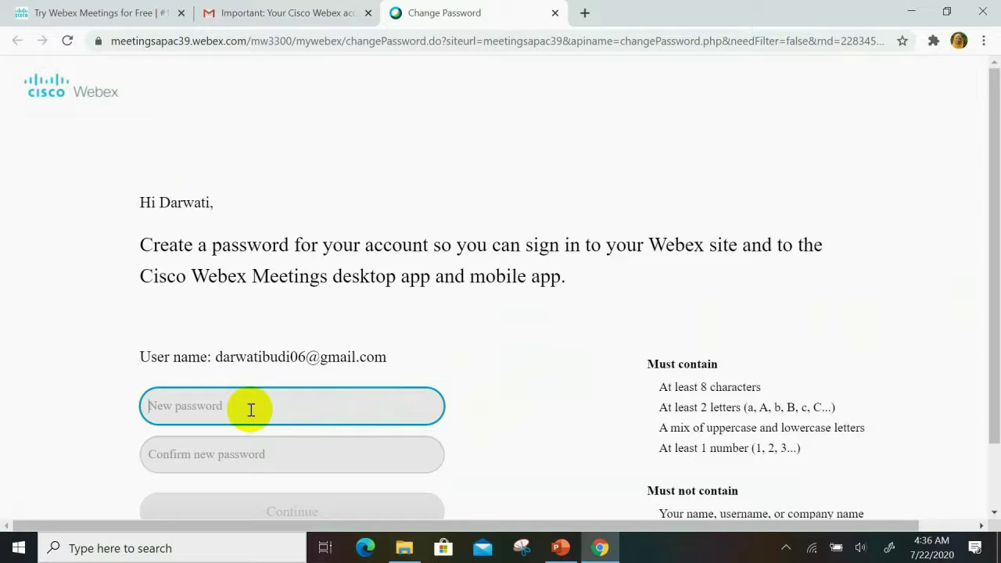
# Step: Type the new account password, confirm it in the second field, and submit
pyautogui.write('****')
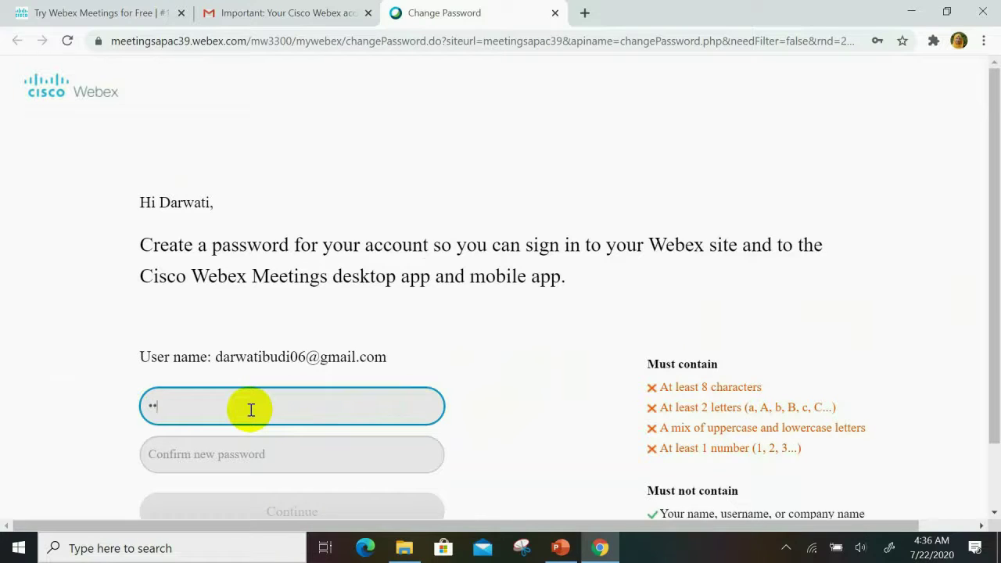
pyautogui.write('****')
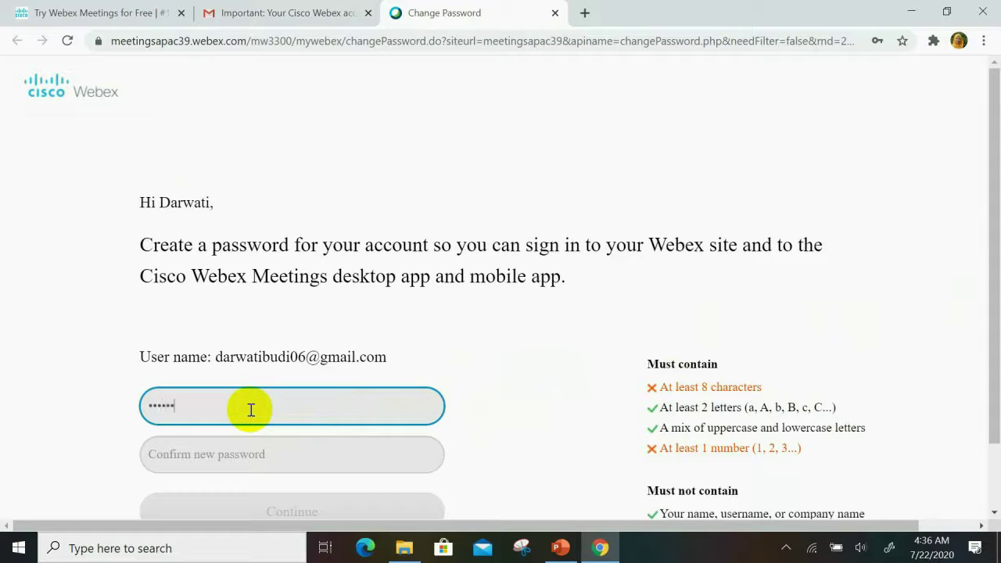
pyautogui.write('*')
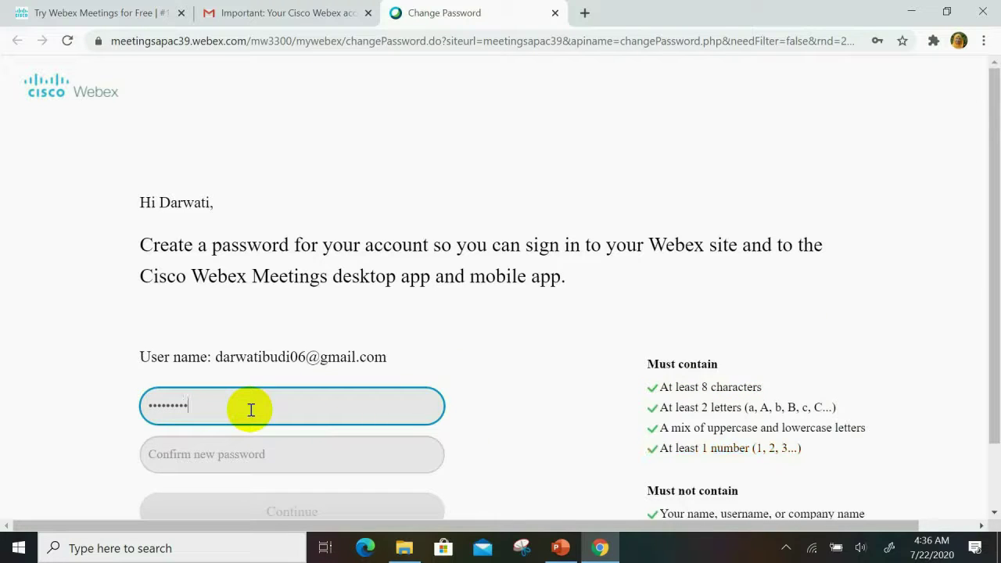
pyautogui.click(231, 463)
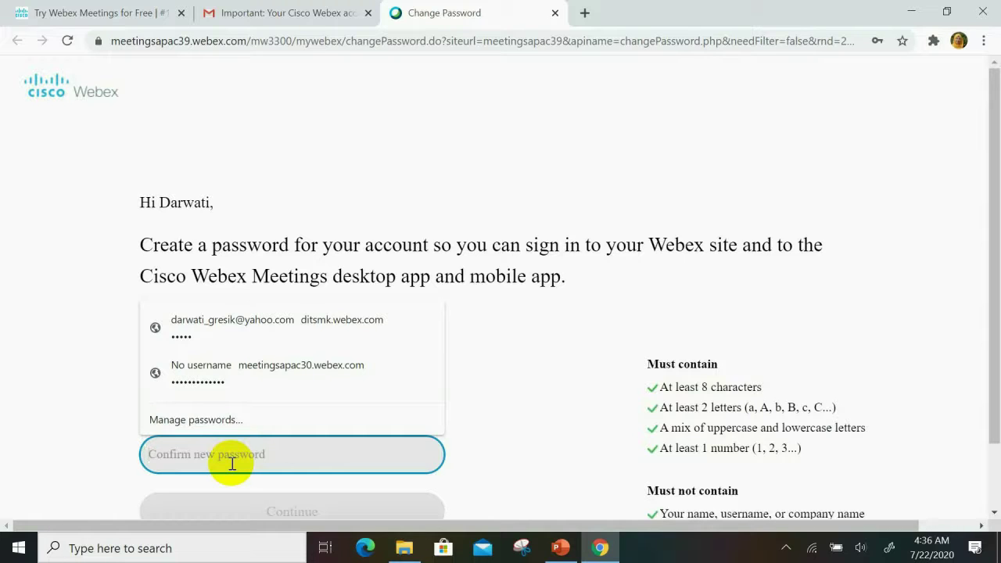
pyautogui.write('*****')
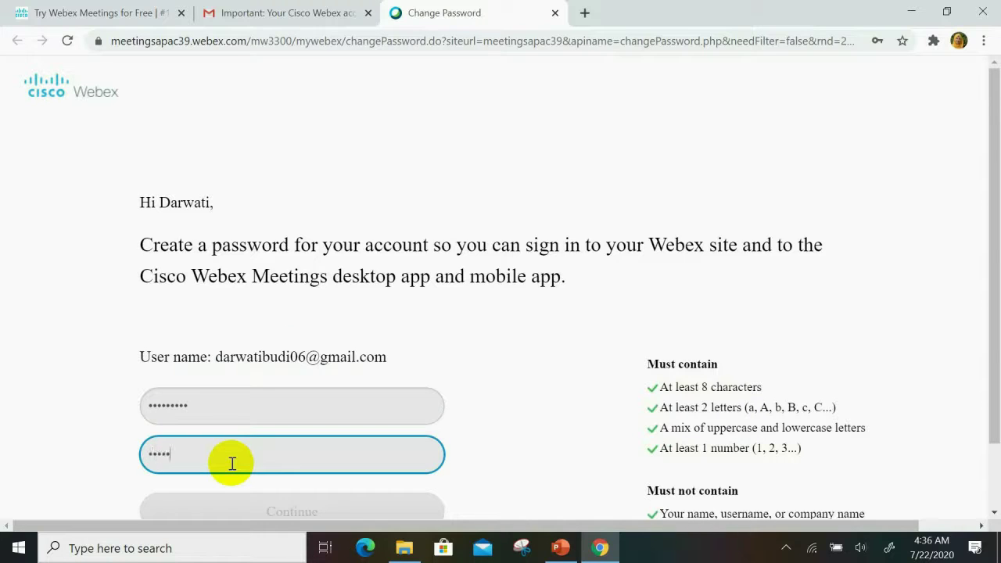
pyautogui.write('****')
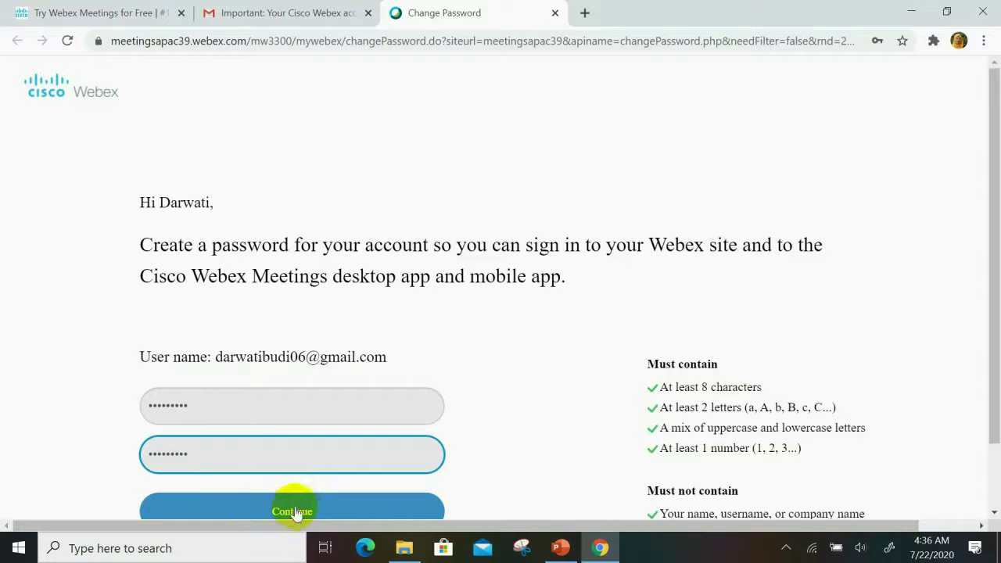
pyautogui.click(295, 512)
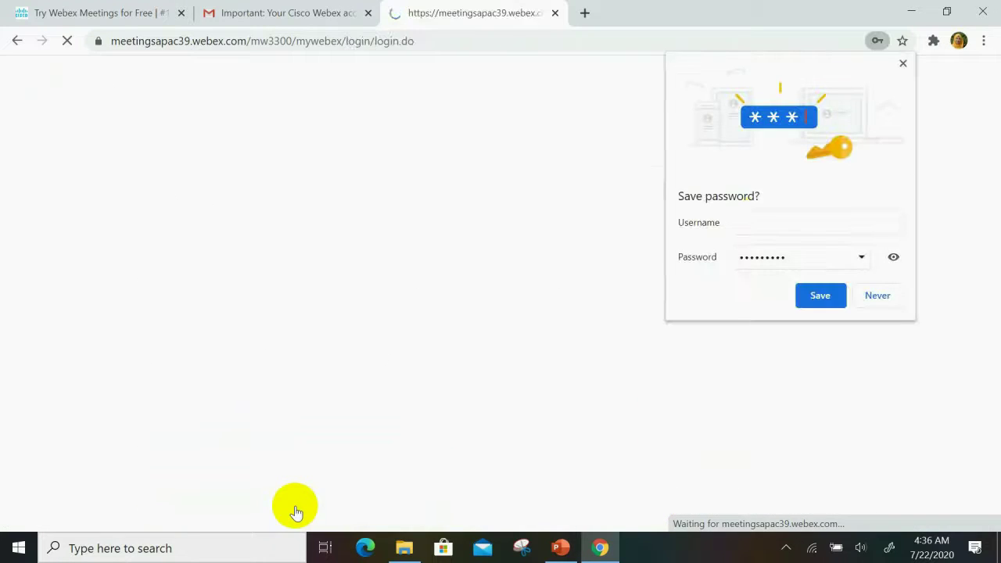
# Step: Decline Chrome's offer to save the password and review the Personal Room link on the dashboard
pyautogui.click(751, 221)
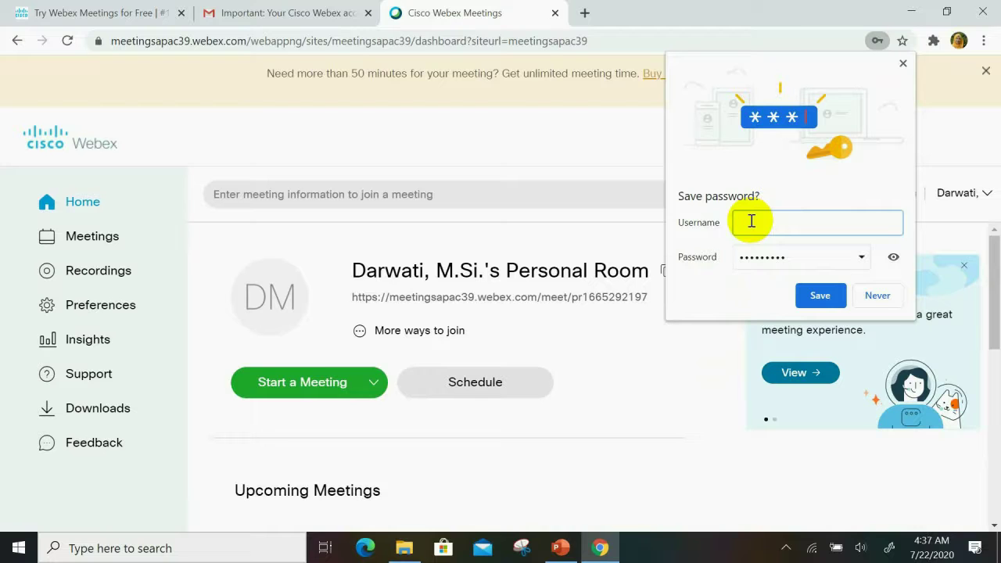
pyautogui.click(877, 298)
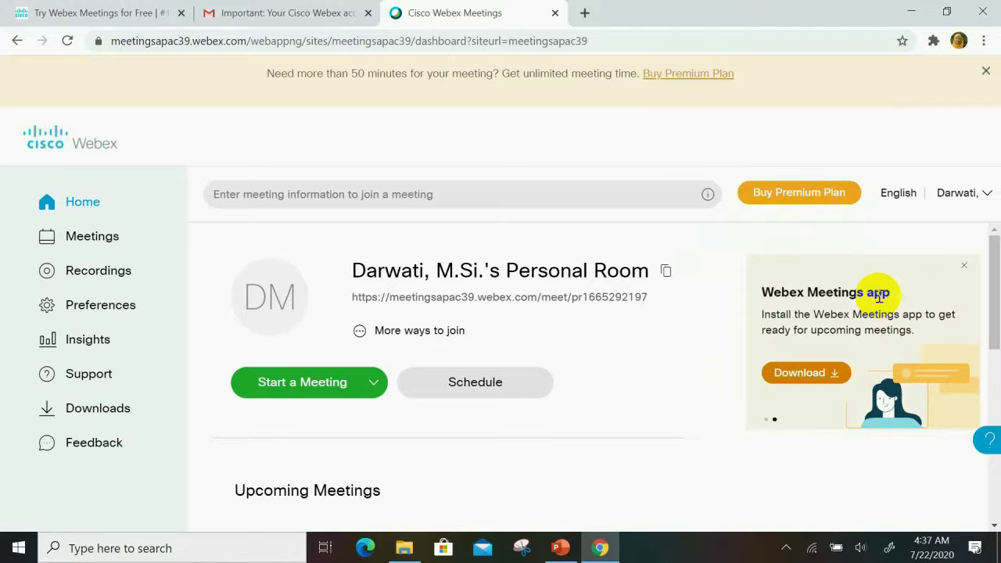
pyautogui.click(995, 258)
pyautogui.moveTo(994, 258)
pyautogui.mouseDown()
pyautogui.moveTo(994, 275)
pyautogui.moveTo(994, 261)
pyautogui.mouseUp()
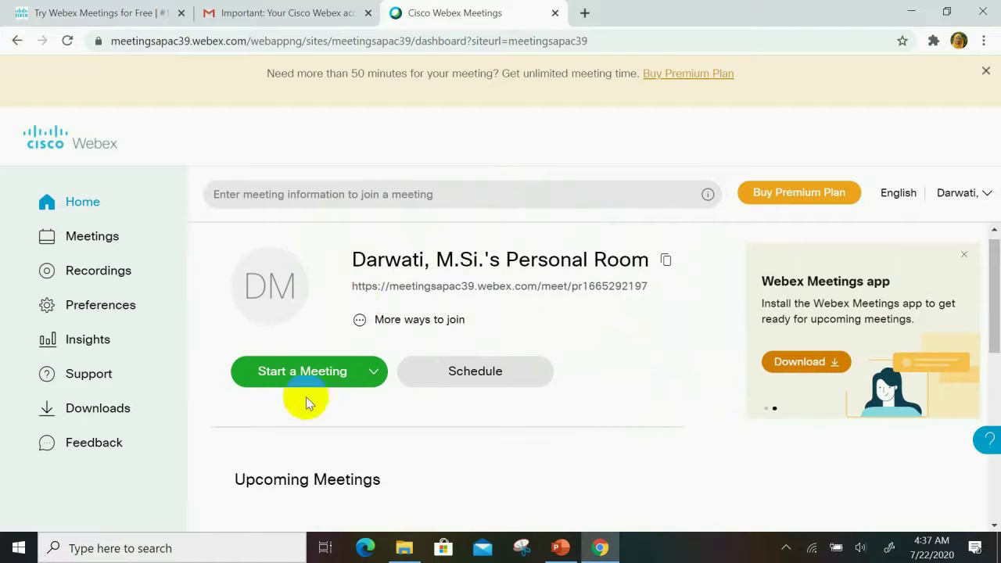
pyautogui.tripleClick(426, 283)
pyautogui.click(426, 267)
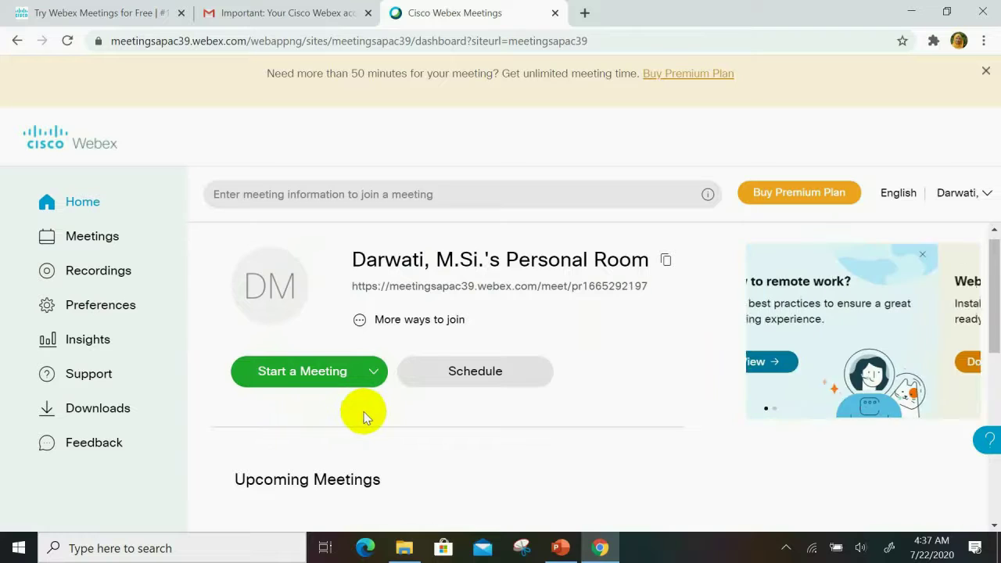
pyautogui.click(280, 383)
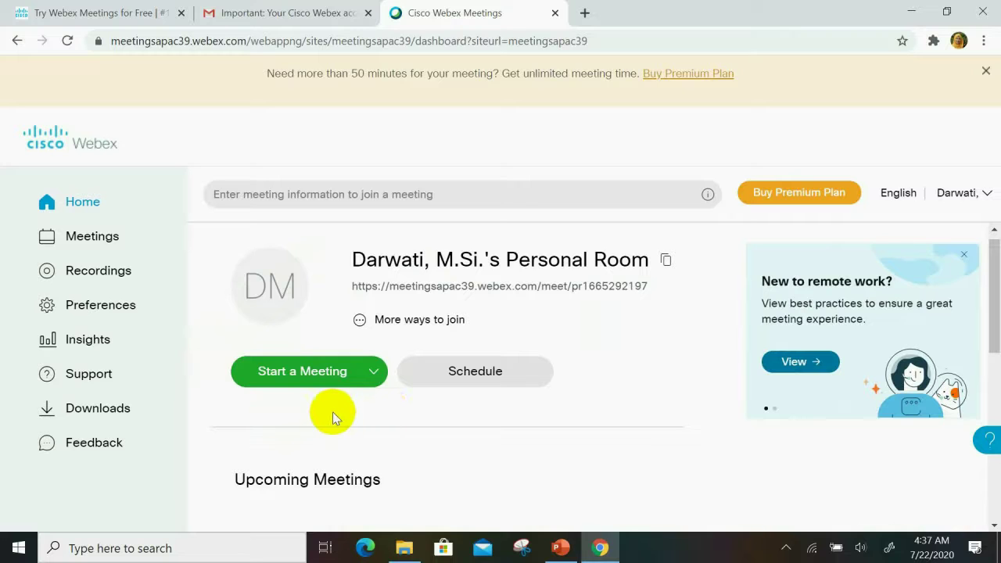
# Step: Start the Personal Room meeting in the desktop app, then end it for everyone
pyautogui.click(330, 373)
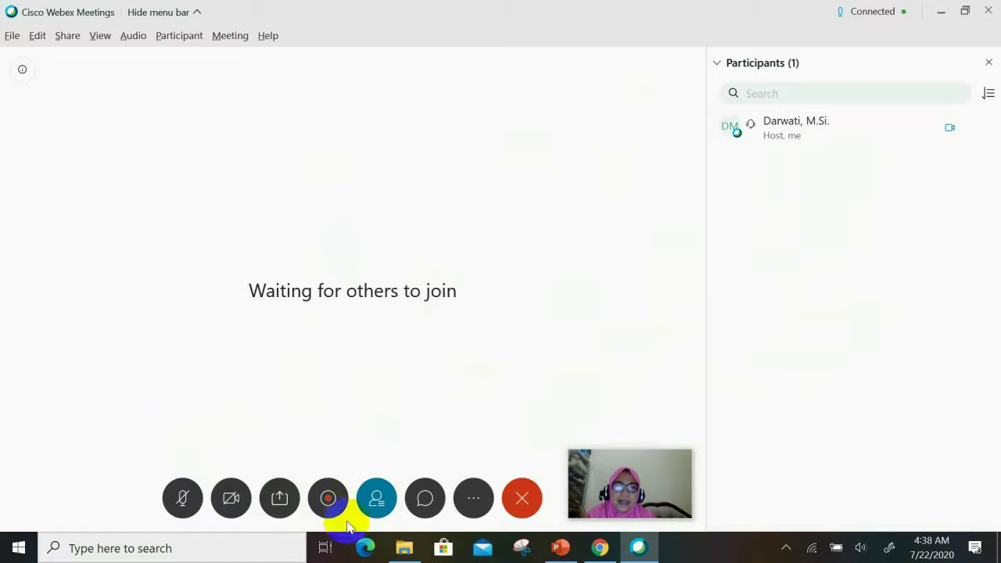
pyautogui.click(522, 499)
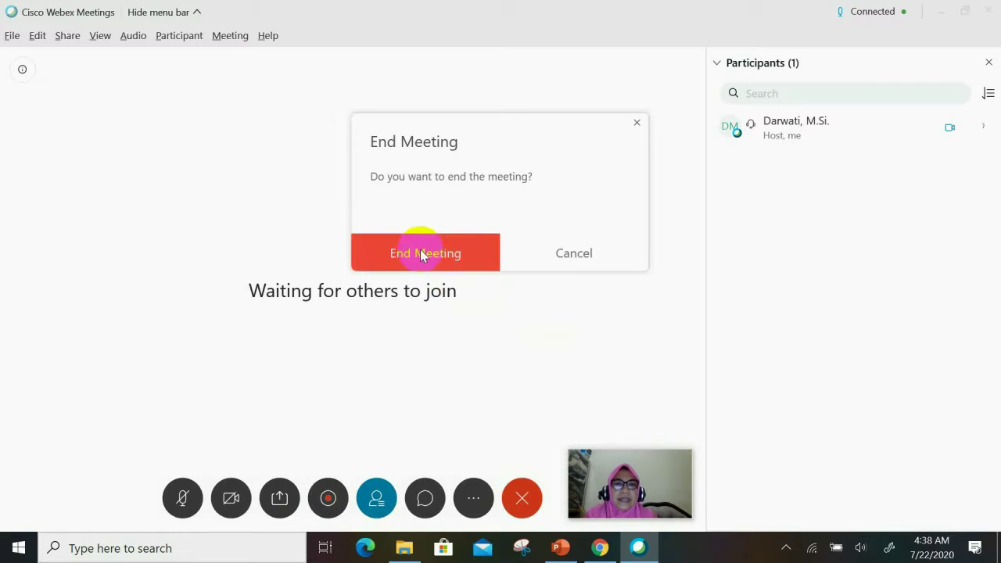
pyautogui.click(419, 252)
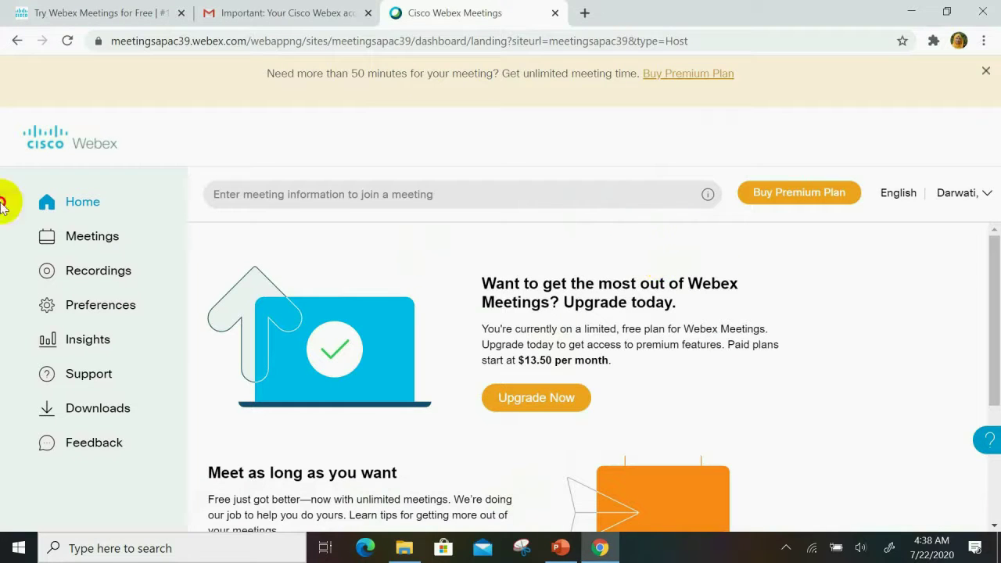
# Step: Return to the Webex home page and open the Schedule a Meeting form
pyautogui.click(92, 206)
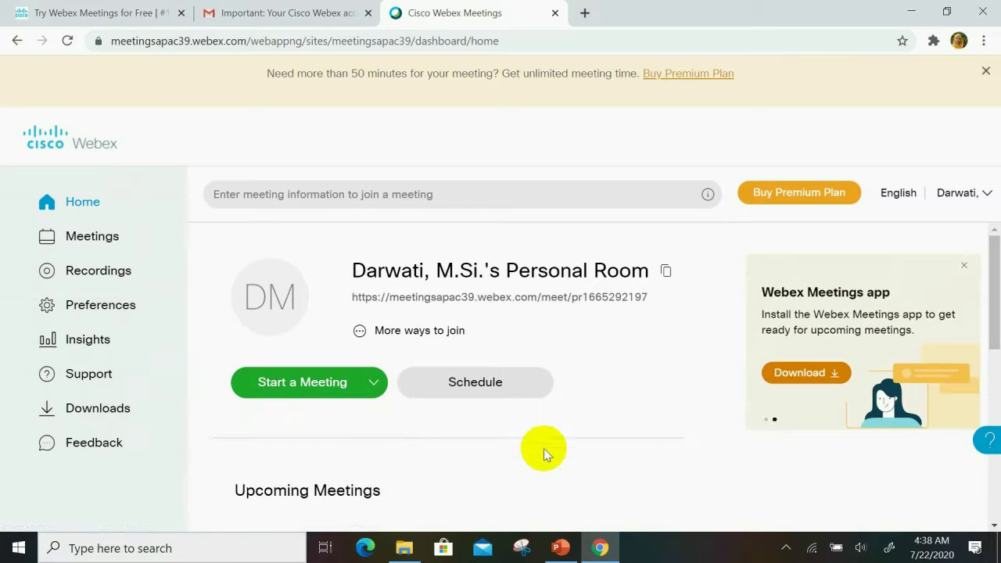
pyautogui.click(475, 383)
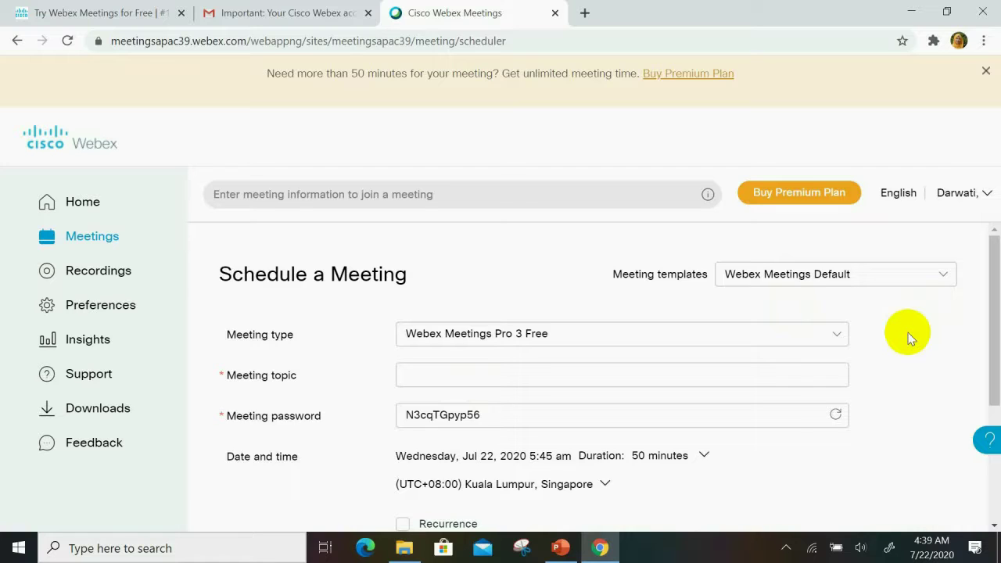
# Step: Enter 'Pertemuan Pertama' as the meeting topic
pyautogui.click(575, 375)
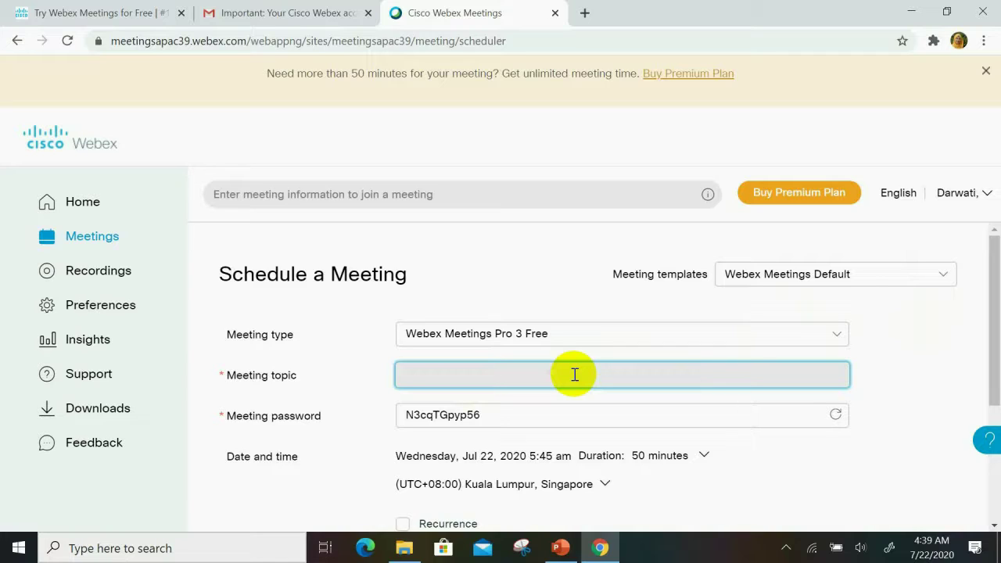
pyautogui.write('Perte')
pyautogui.press('BackSpace')
pyautogui.press('BackSpace')
pyautogui.write('tumbuhan dan')
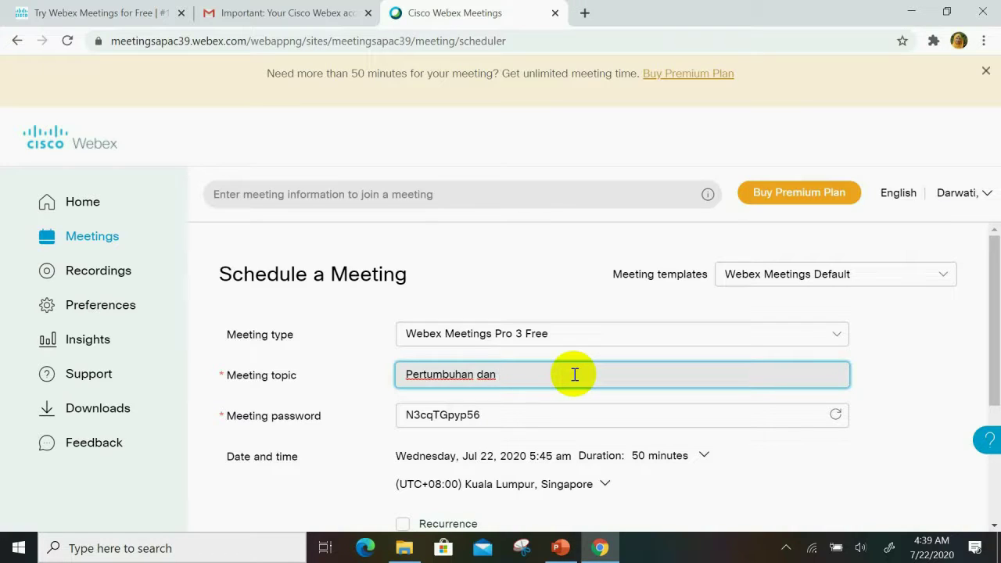
pyautogui.press('BackSpace')
pyautogui.press('BackSpace')
pyautogui.press('BackSpace')
pyautogui.press('BackSpace')
pyautogui.press('BackSpace')
pyautogui.press('BackSpace')
pyautogui.press('BackSpace')
pyautogui.press('BackSpace')
pyautogui.press('BackSpace')
pyautogui.press('BackSpace')
pyautogui.press('BackSpace')
pyautogui.press('BackSpace')
pyautogui.press('BackSpace')
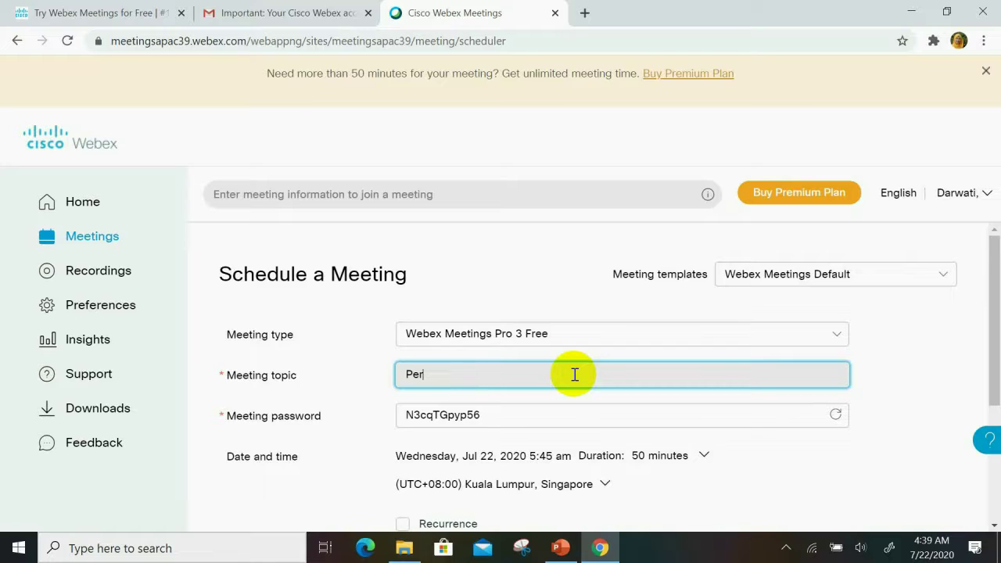
pyautogui.write('temuan Pertama')
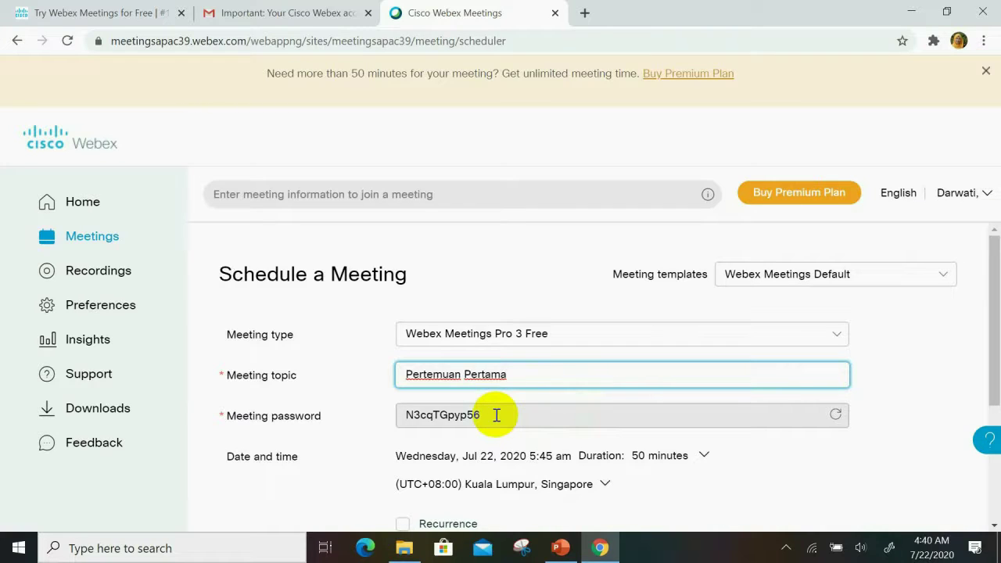
# Step: Replace the generated meeting password with a simple numeric password
pyautogui.click(496, 415)
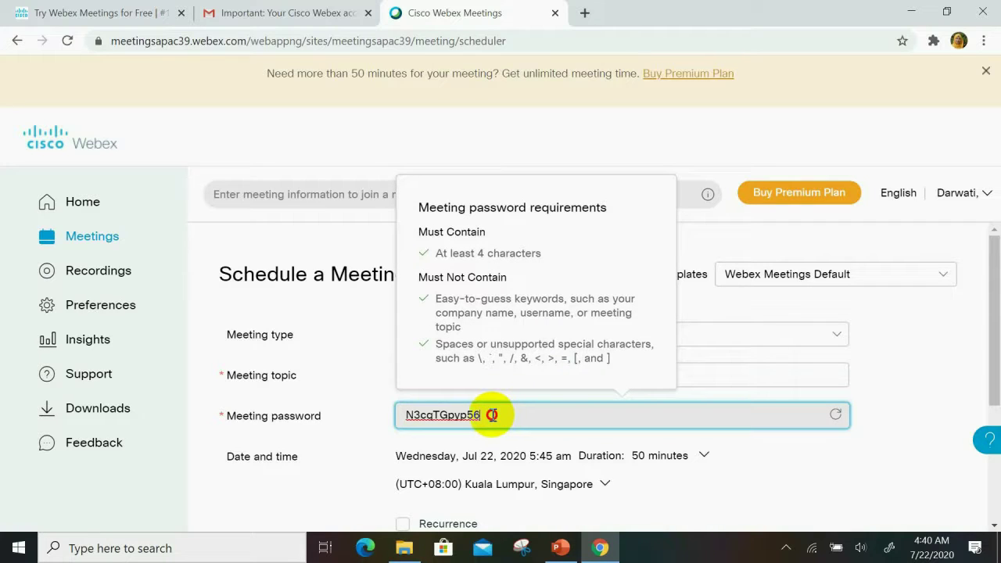
pyautogui.moveTo(496, 416); pyautogui.dragTo(409, 415)
pyautogui.click(497, 417)
pyautogui.press('BackSpace')
pyautogui.press('BackSpace')
pyautogui.press('BackSpace')
pyautogui.press('BackSpace')
pyautogui.press('BackSpace')
pyautogui.press('BackSpace')
pyautogui.press('BackSpace')
pyautogui.press('BackSpace')
pyautogui.press('BackSpace')
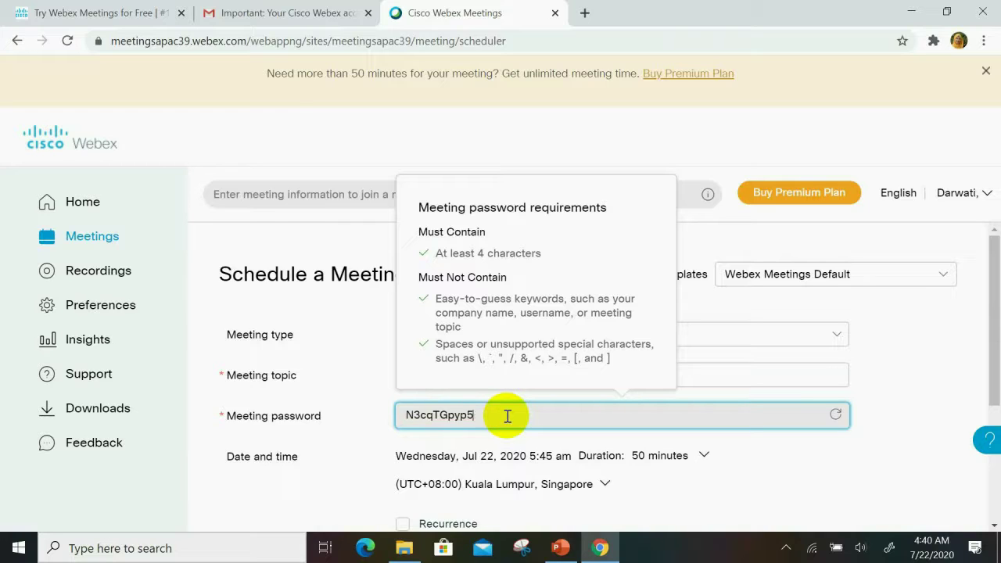
pyautogui.press('BackSpace')
pyautogui.press('BackSpace')
pyautogui.write('12345')
pyautogui.click(816, 468)
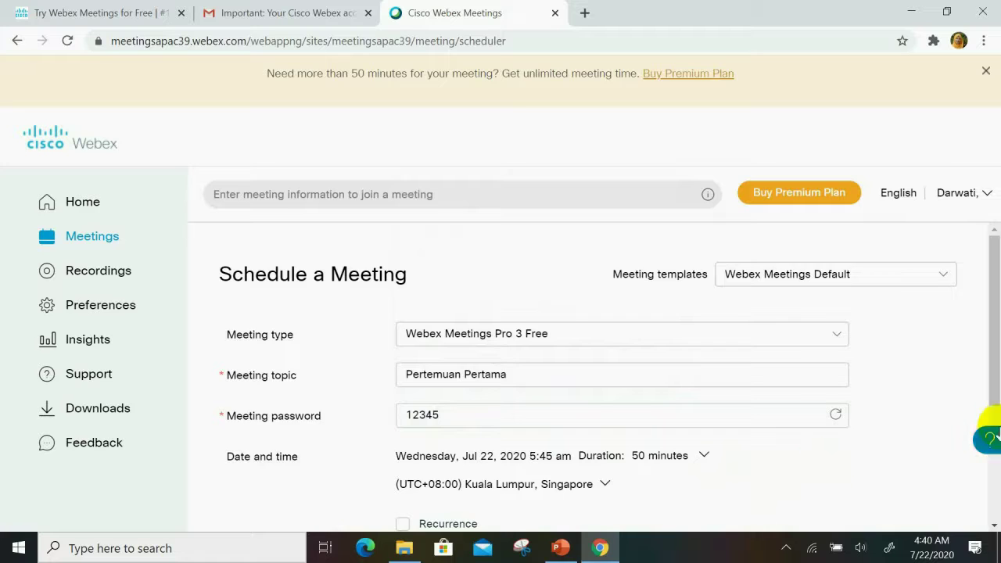
pyautogui.moveTo(993, 387); pyautogui.dragTo(988, 425)
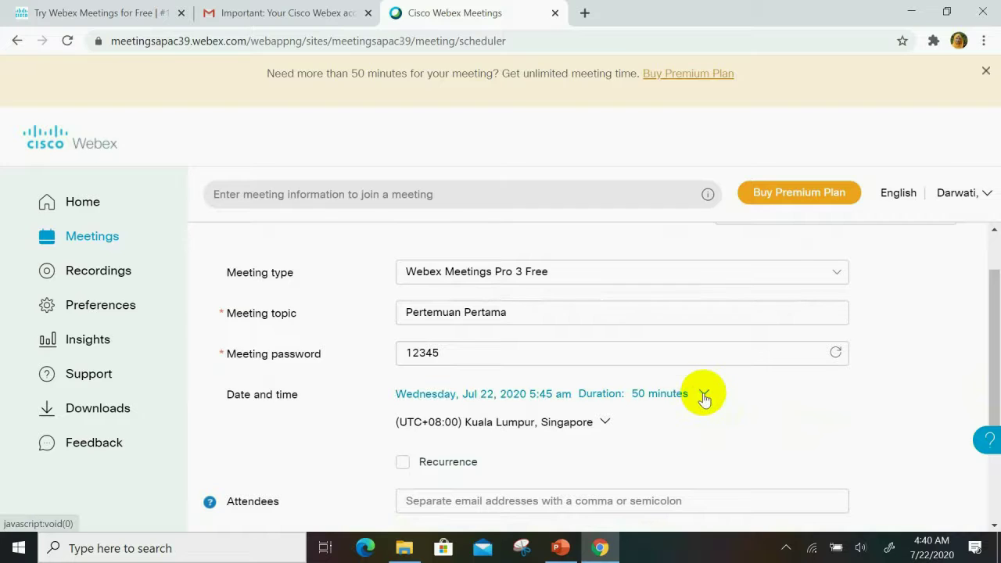
# Step: Set the start time to 10:15 am on Wednesday, Jul 22, 2020, keeping the 50-minute duration
pyautogui.click(704, 396)
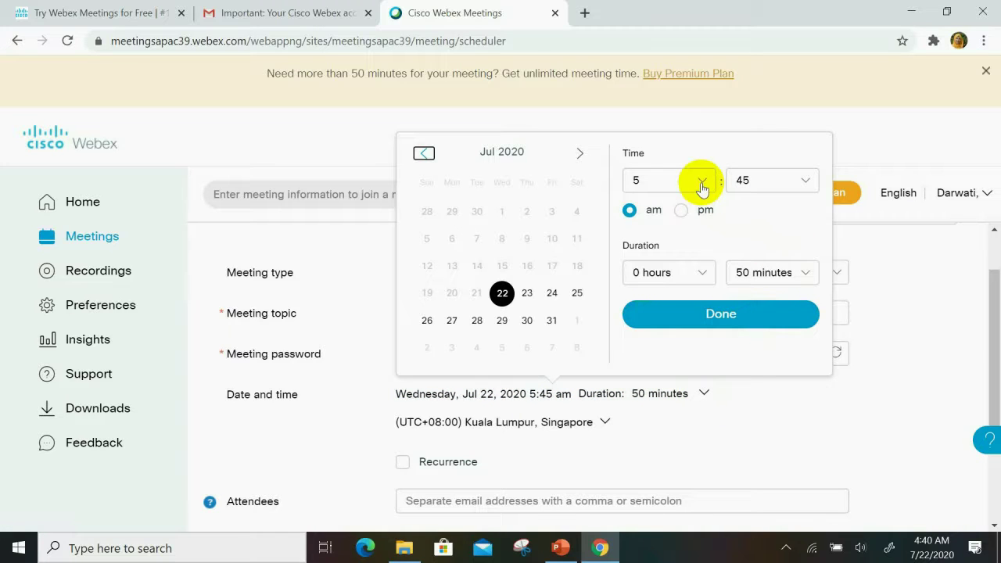
pyautogui.click(702, 182)
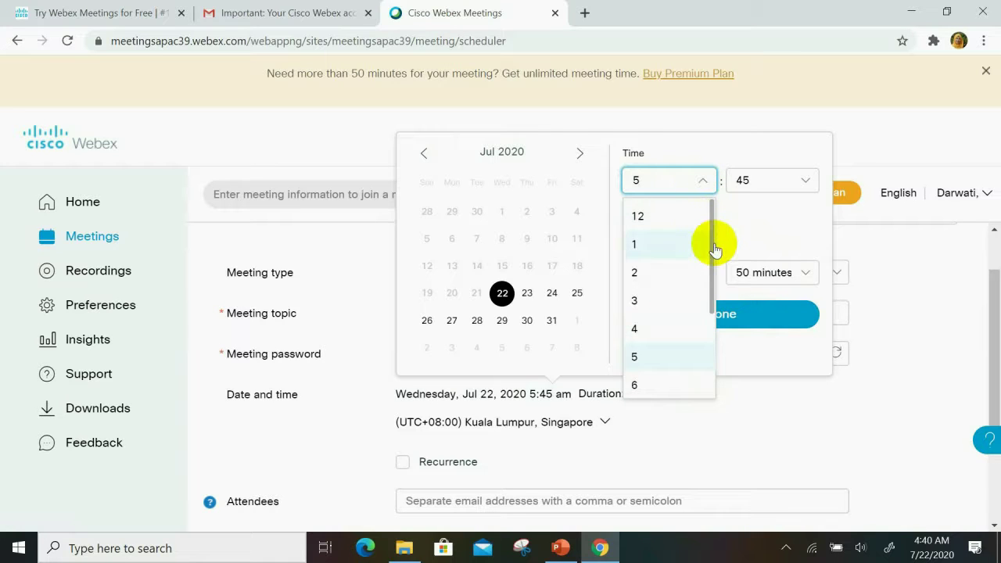
pyautogui.moveTo(711, 243); pyautogui.dragTo(711, 334)
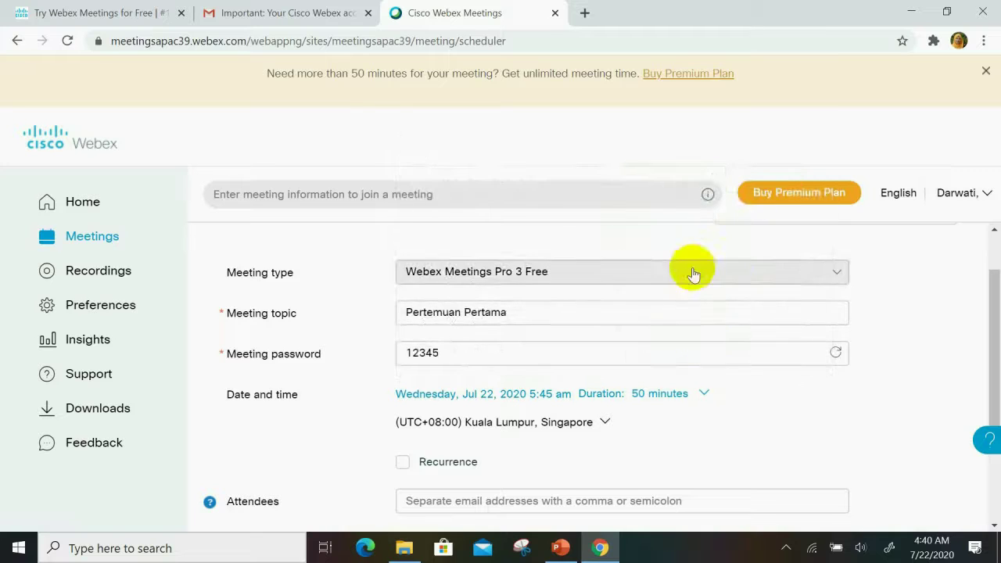
pyautogui.click(700, 393)
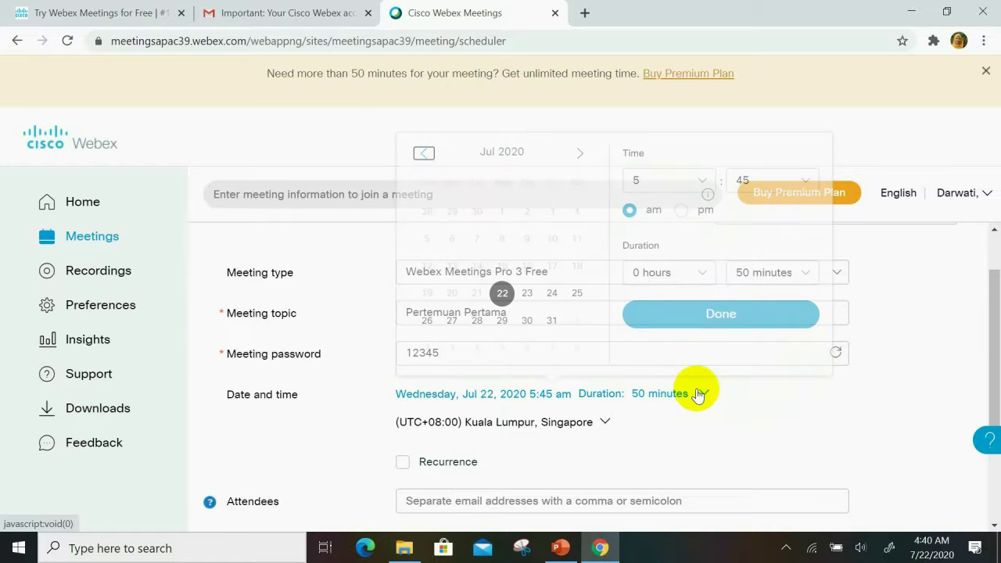
pyautogui.click(704, 185)
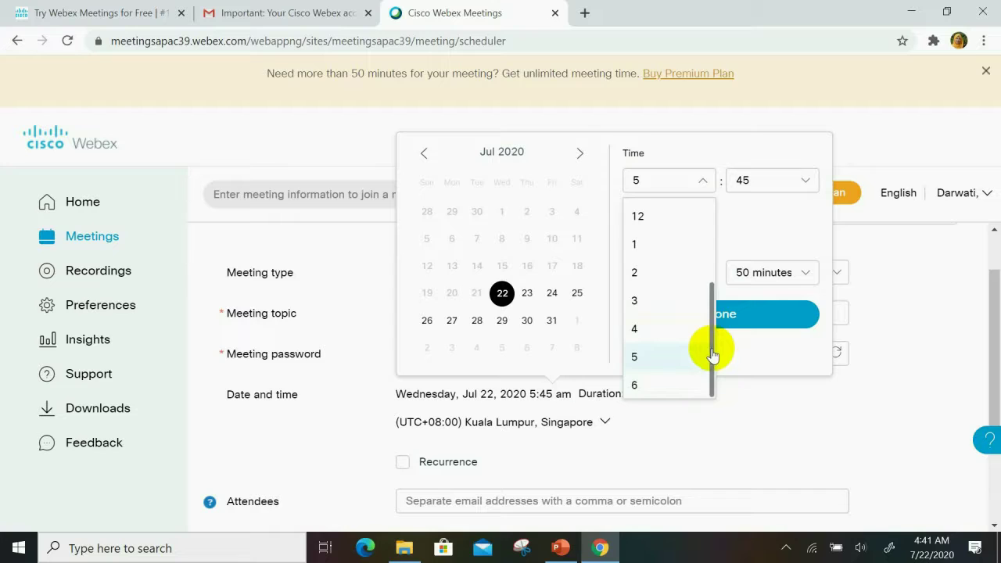
pyautogui.moveTo(712, 349)
pyautogui.mouseDown()
pyautogui.moveTo(708, 330)
pyautogui.moveTo(710, 352)
pyautogui.mouseUp()
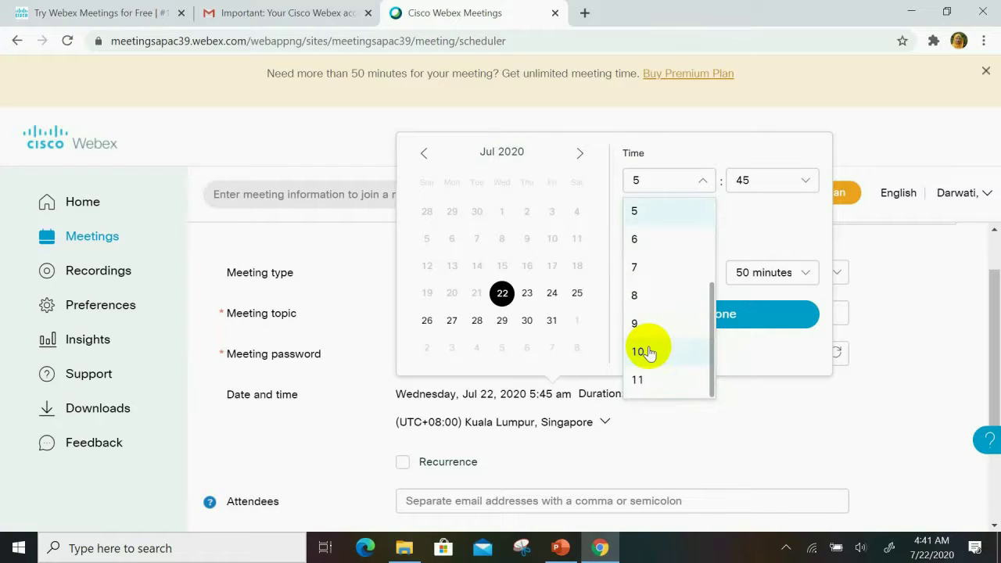
pyautogui.click(649, 352)
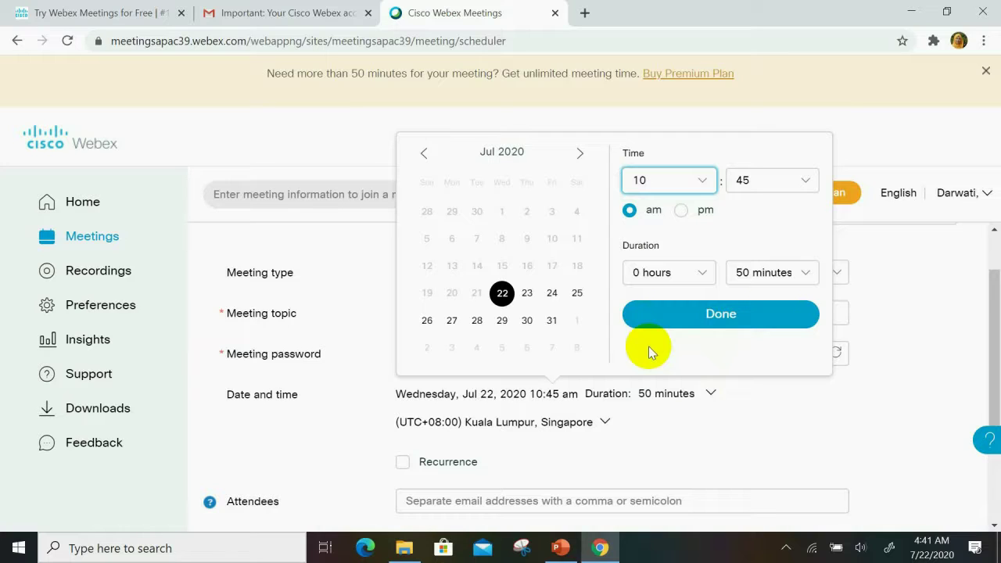
pyautogui.click(806, 180)
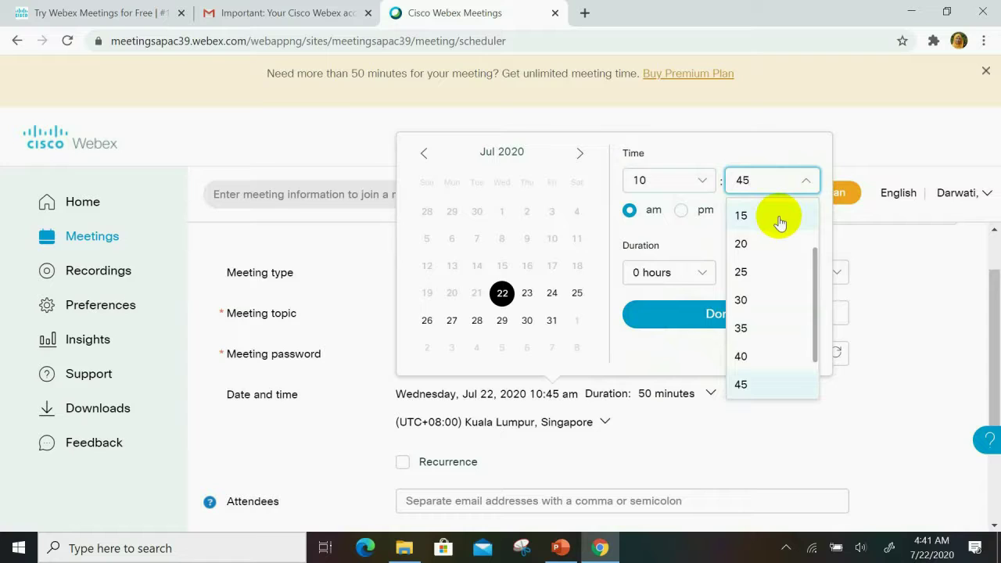
pyautogui.click(780, 223)
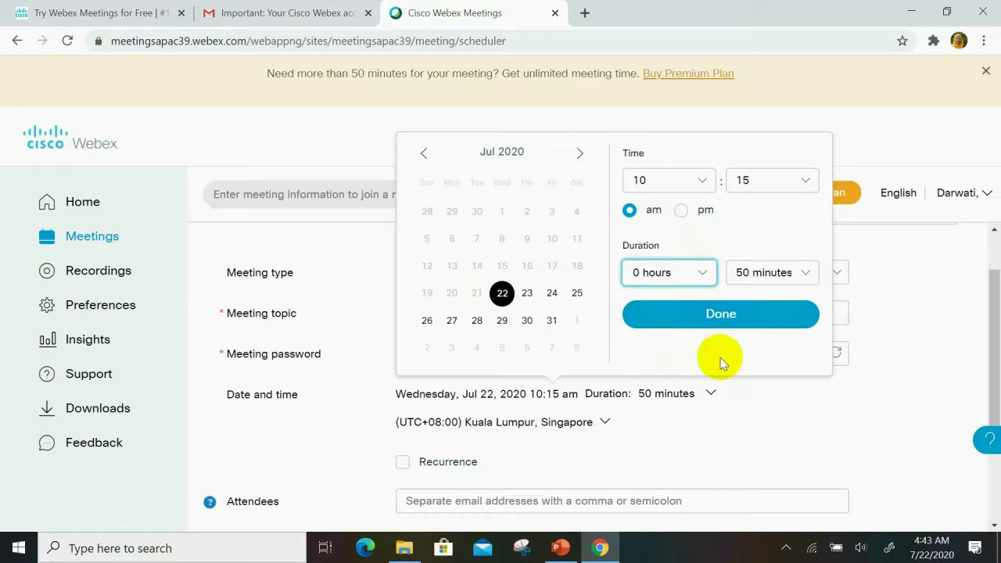
pyautogui.click(705, 313)
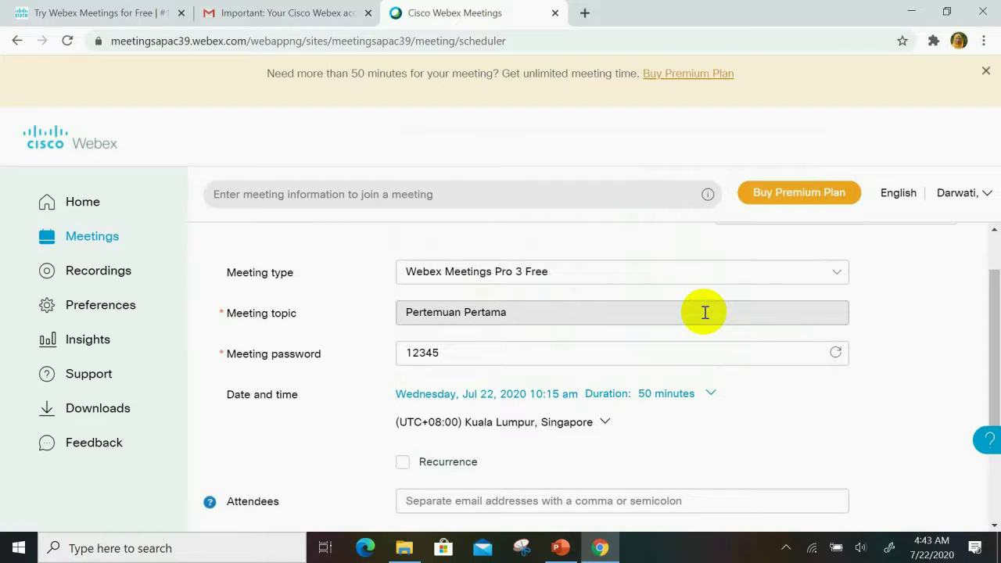
# Step: Keep the Kuala Lumpur, Singapore time zone and schedule the Pertemuan Pertama meeting
pyautogui.click(601, 427)
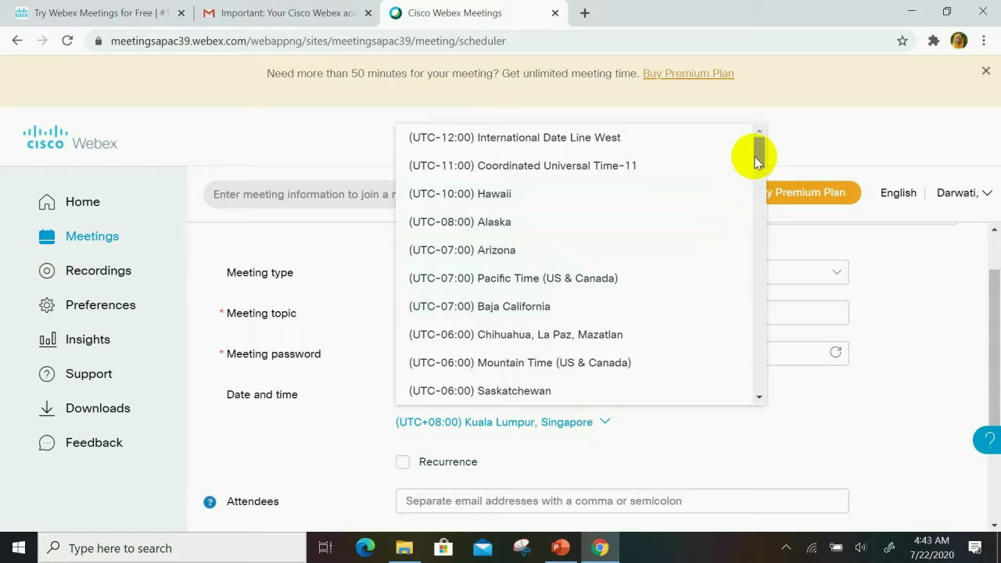
pyautogui.click(686, 424)
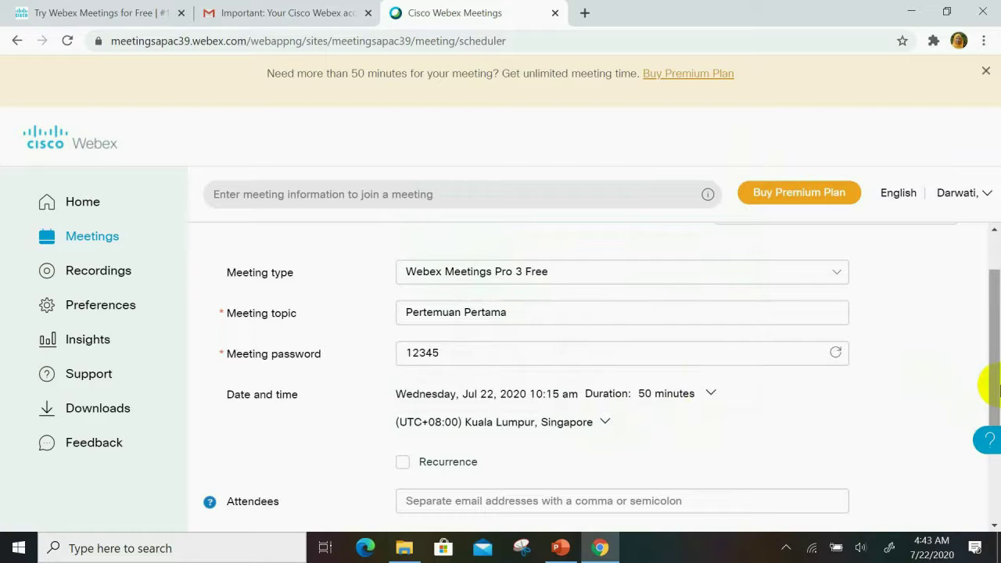
pyautogui.scroll(-1, 995, 387)
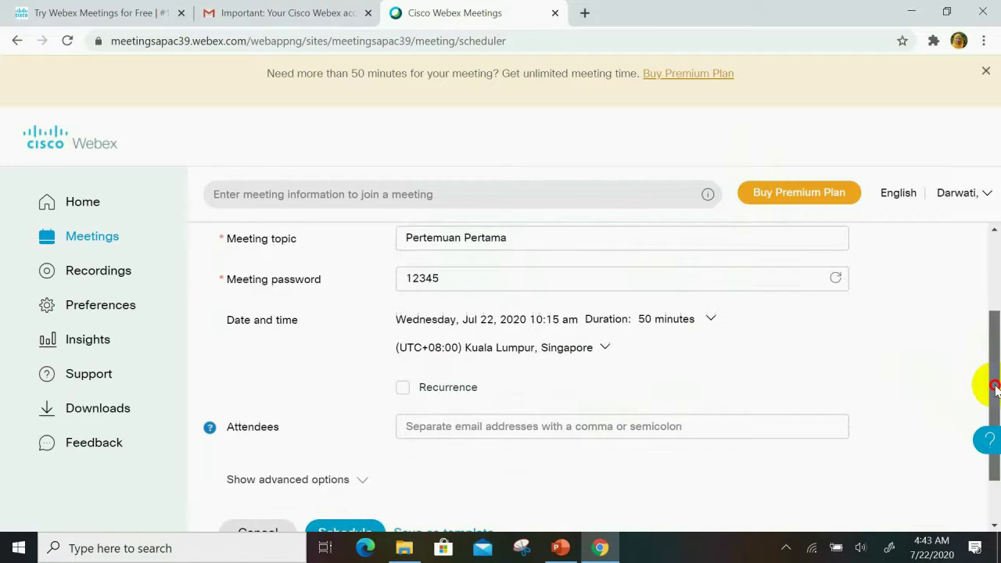
pyautogui.moveTo(995, 387); pyautogui.dragTo(985, 425)
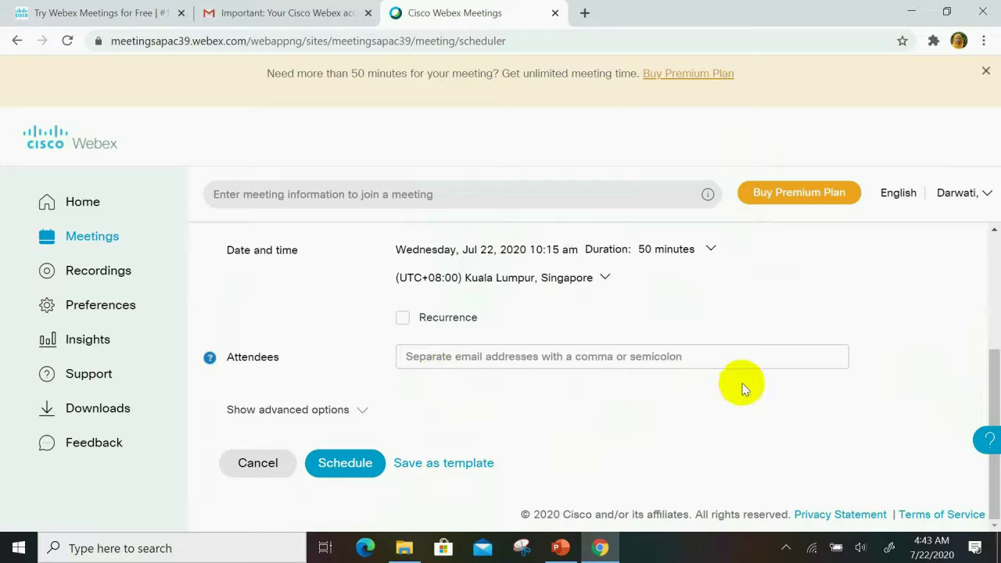
pyautogui.click(335, 462)
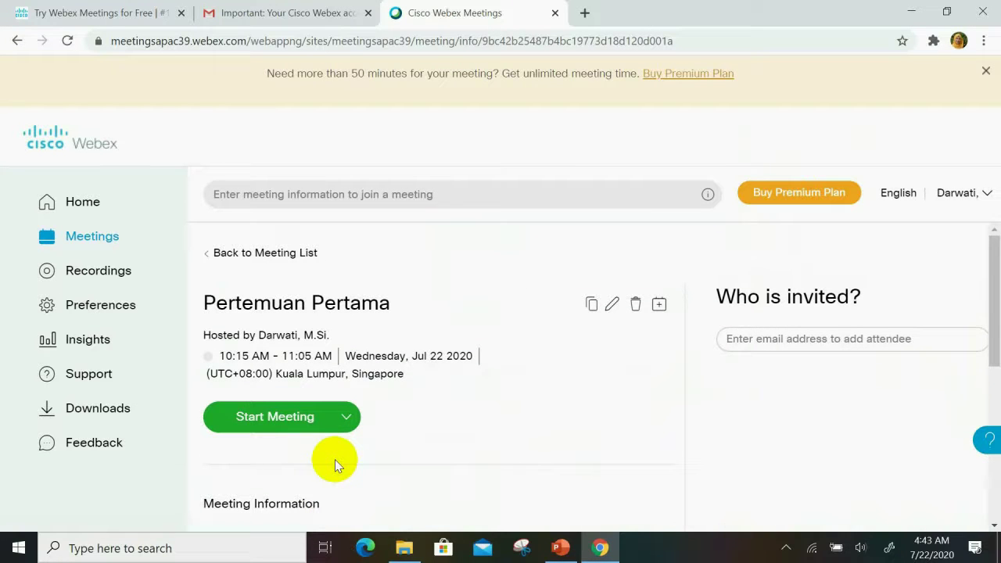
# Step: Scroll down to the Meeting Information section and select the meeting number
pyautogui.moveTo(995, 261); pyautogui.dragTo(997, 313)
pyautogui.moveTo(997, 342); pyautogui.dragTo(997, 367)
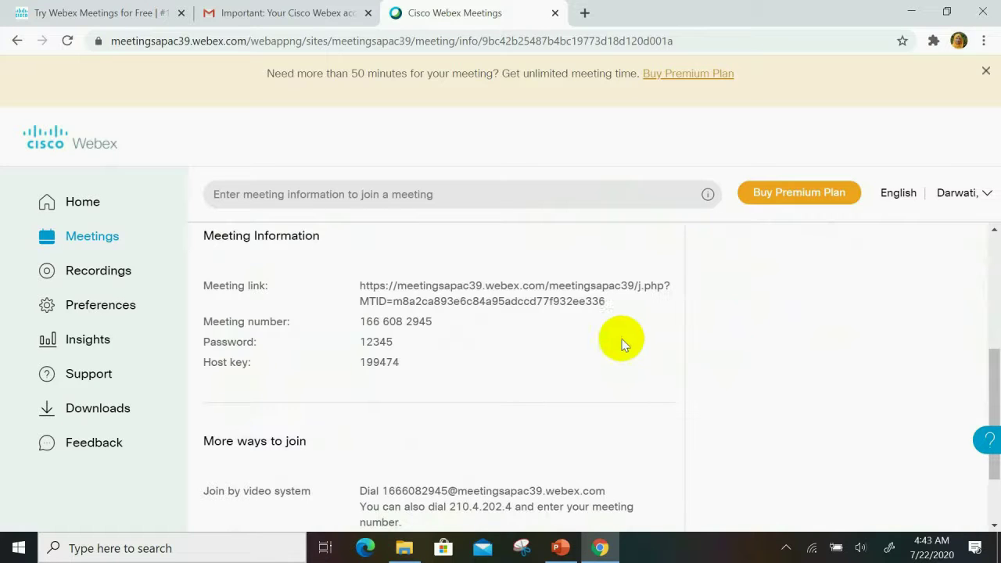
pyautogui.tripleClick(425, 327)
pyautogui.click(452, 335)
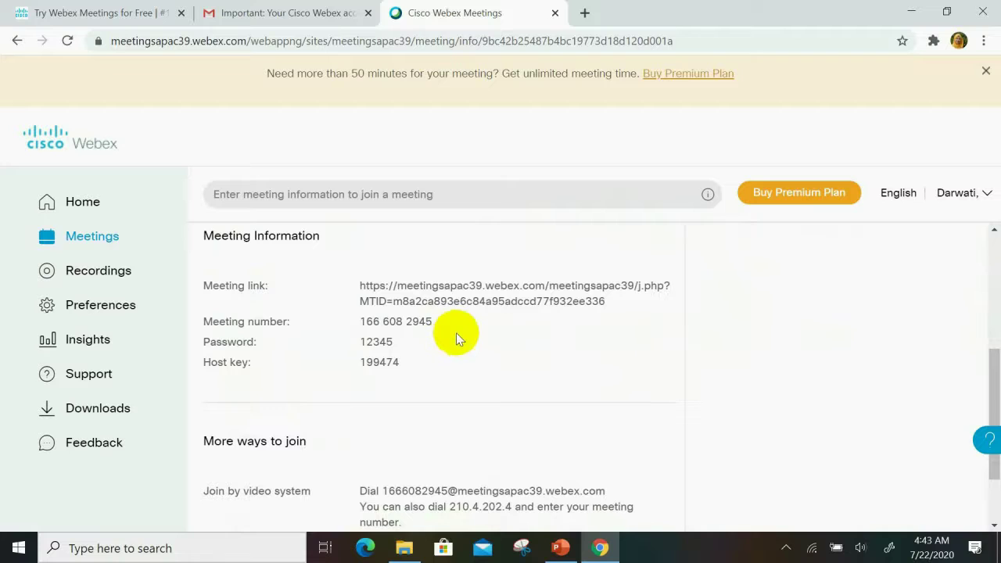
pyautogui.tripleClick(455, 331)
pyautogui.click(453, 331)
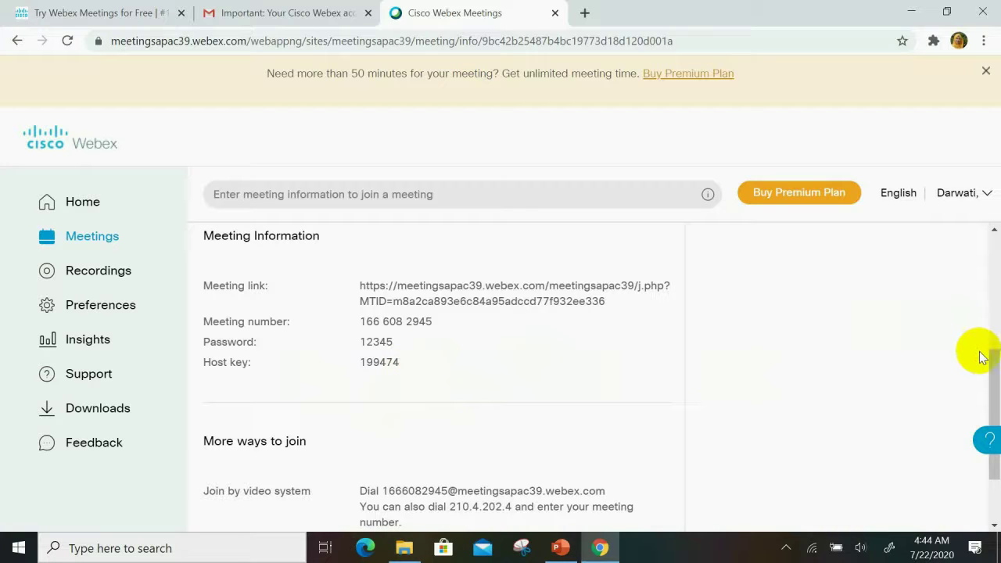
pyautogui.moveTo(993, 369); pyautogui.dragTo(991, 418)
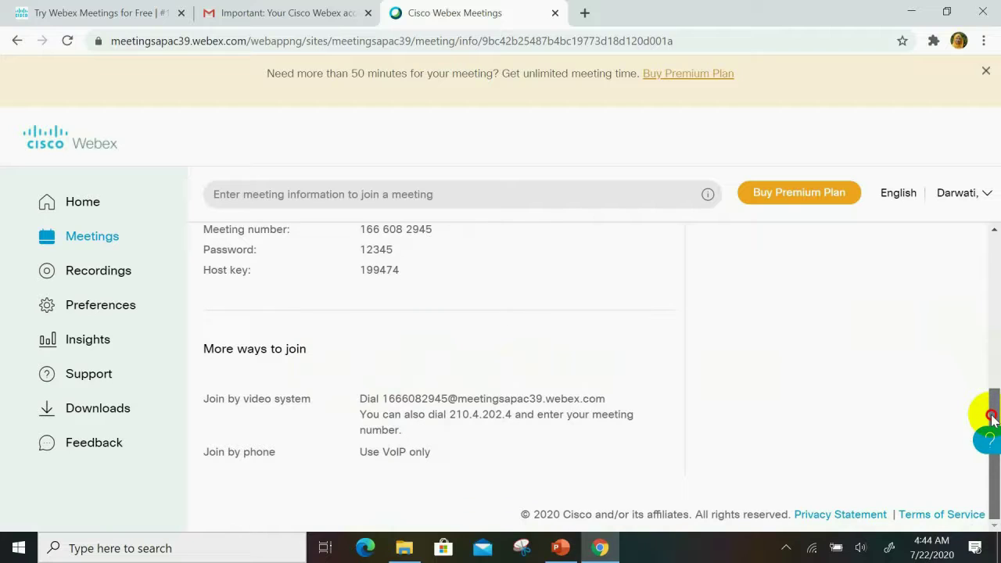
pyautogui.moveTo(992, 418); pyautogui.dragTo(991, 338)
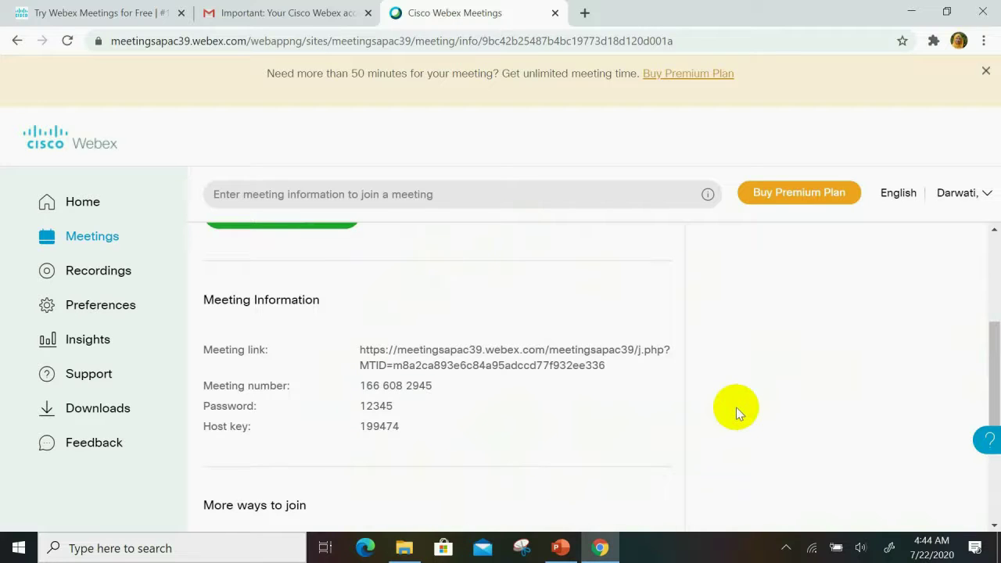
pyautogui.tripleClick(653, 385)
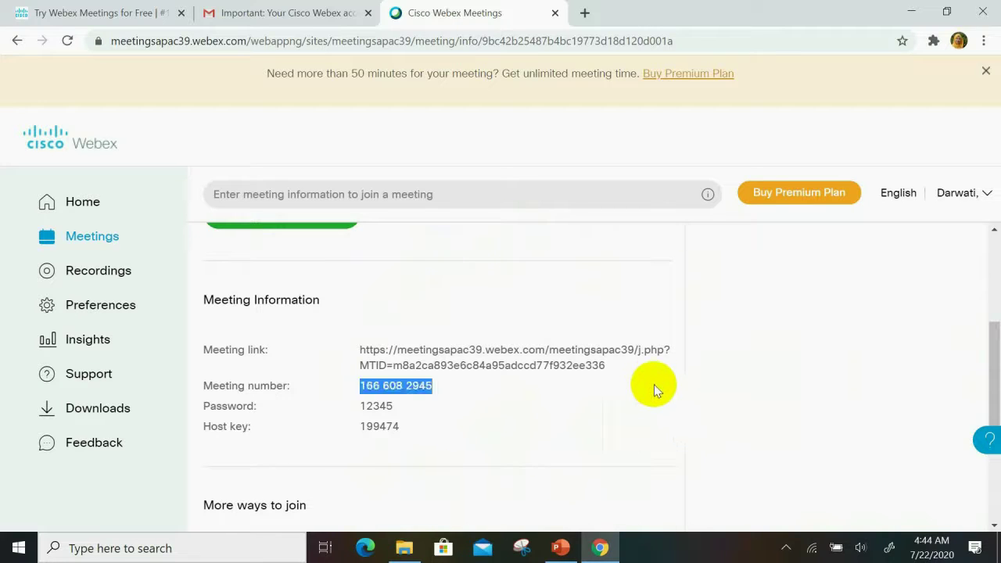
pyautogui.click(668, 383)
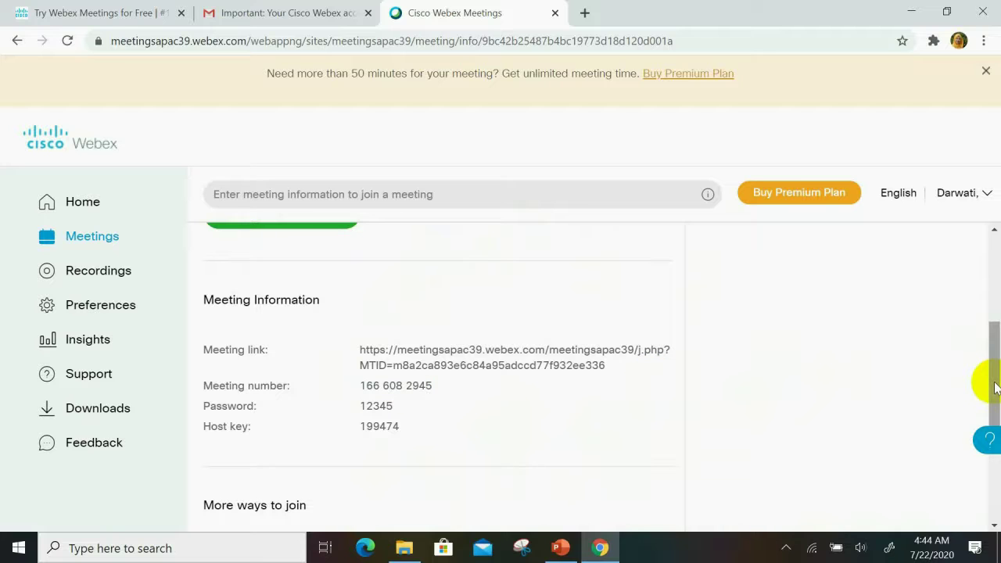
pyautogui.moveTo(985, 384); pyautogui.dragTo(984, 320)
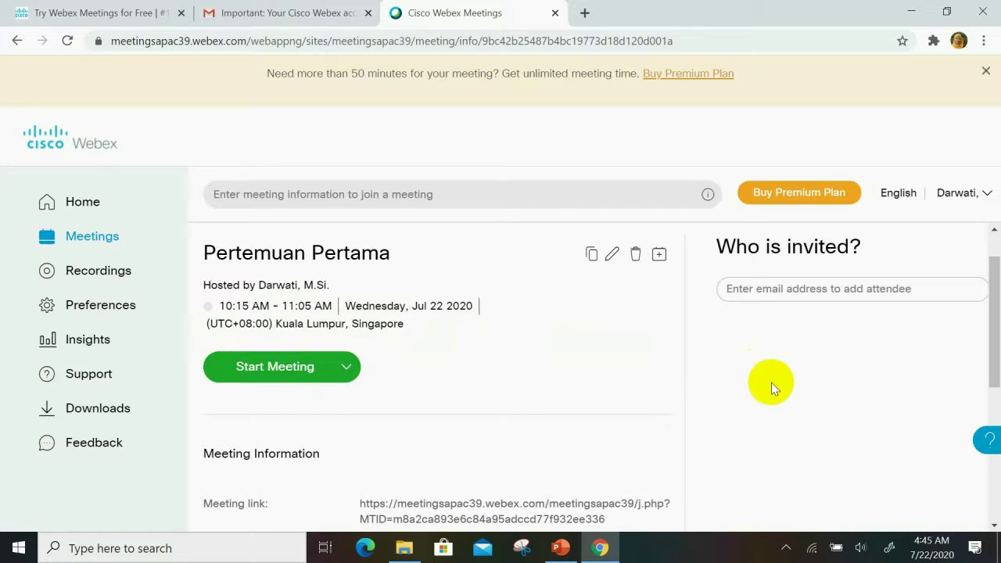
pyautogui.click(994, 316)
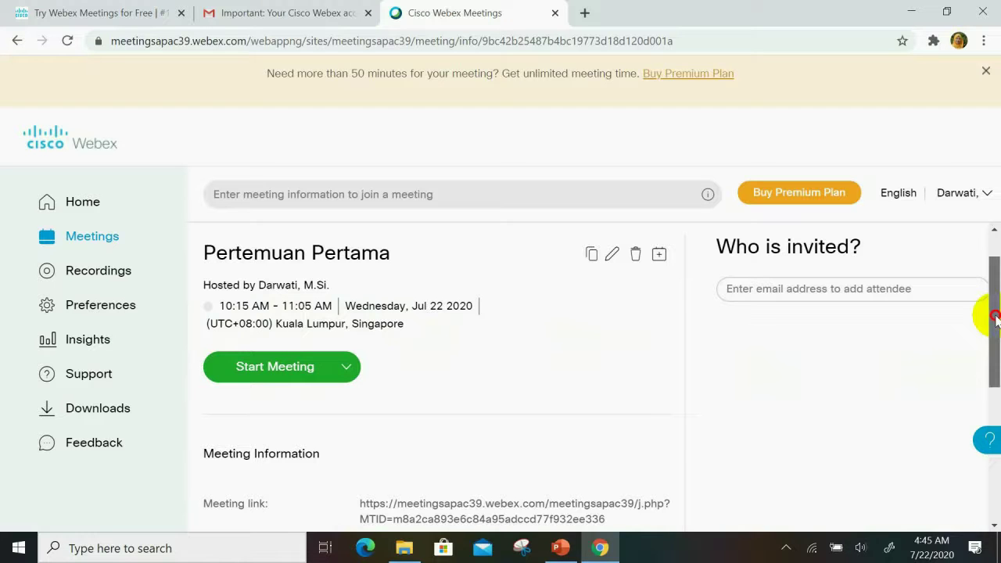
pyautogui.moveTo(995, 316)
pyautogui.mouseDown()
pyautogui.moveTo(990, 380)
pyautogui.moveTo(986, 331)
pyautogui.mouseUp()
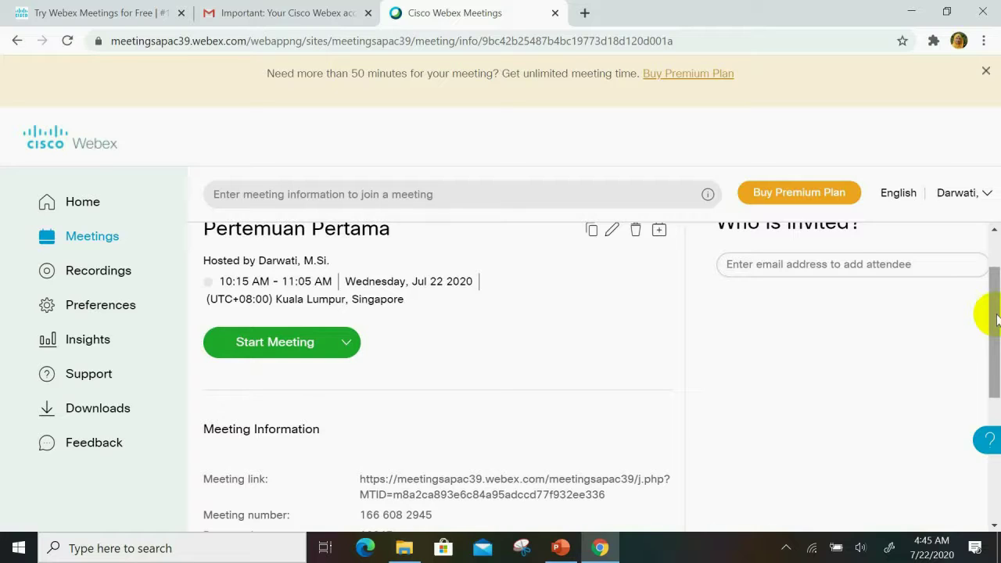
pyautogui.click(297, 345)
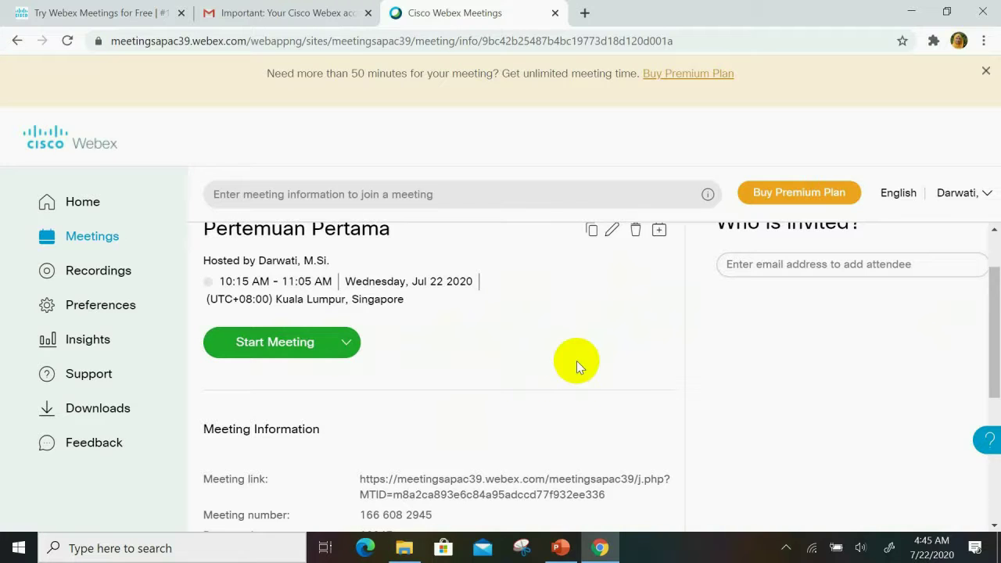
# Step: Start the Pertemuan Pertama meeting from the web page and the Webex Meetings launcher
pyautogui.click(263, 348)
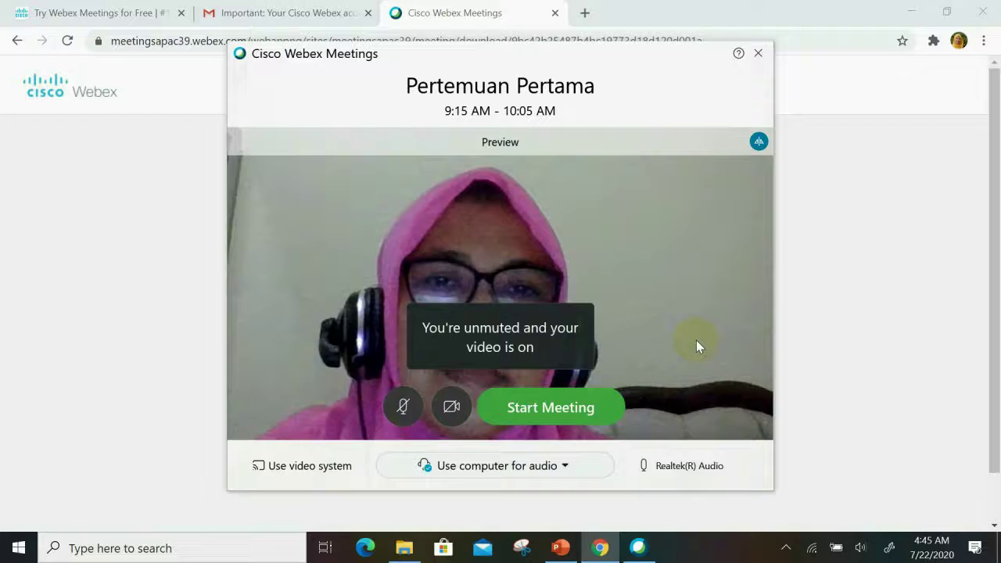
pyautogui.click(550, 410)
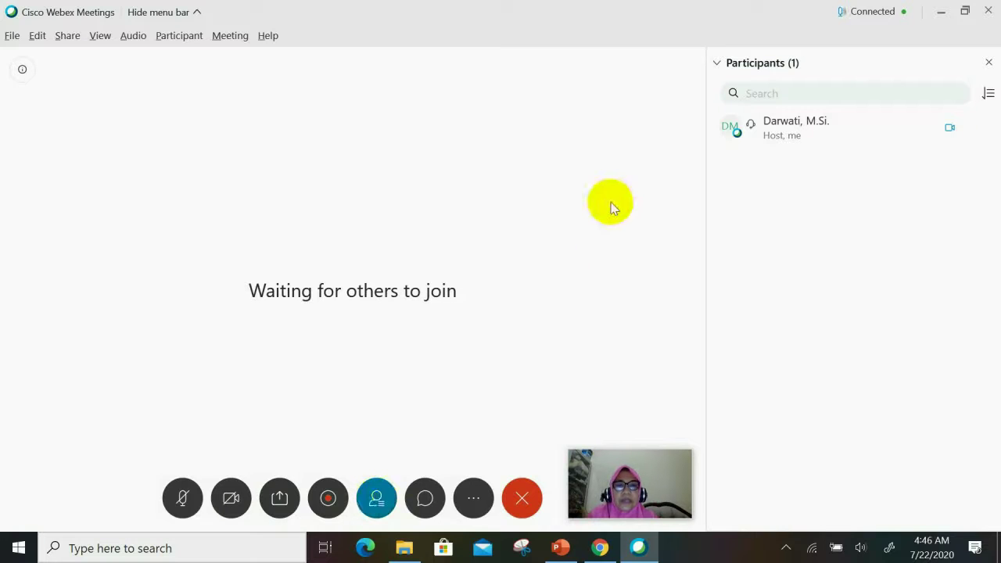
# Step: Open the meeting's Chat panel, toggling it closed and open again
pyautogui.click(426, 501)
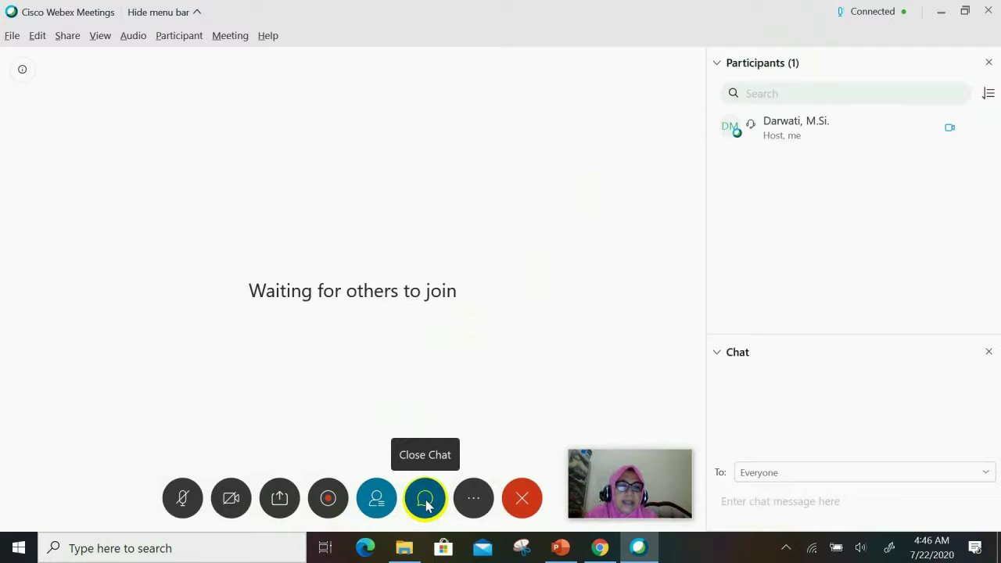
pyautogui.click(426, 501)
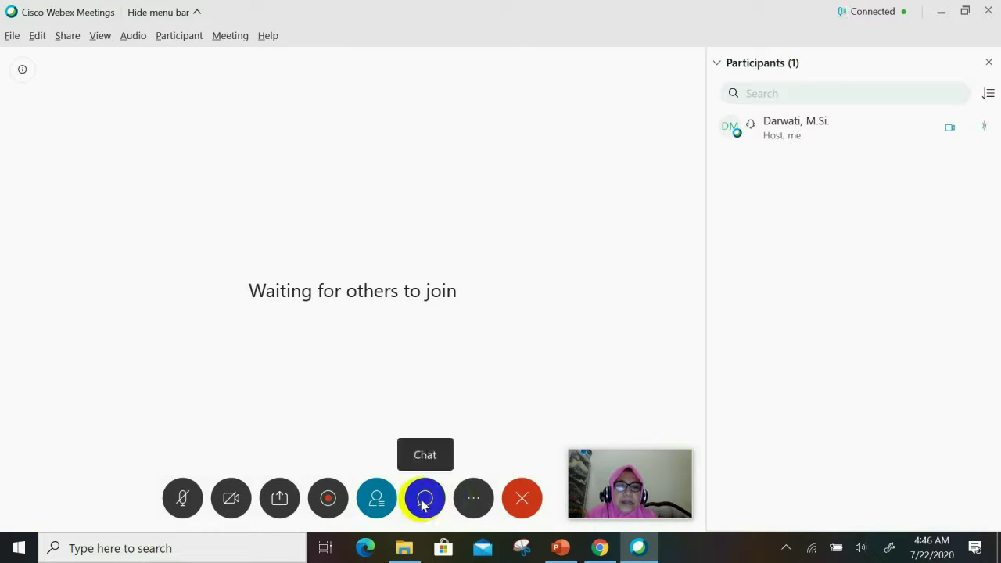
pyautogui.click(423, 503)
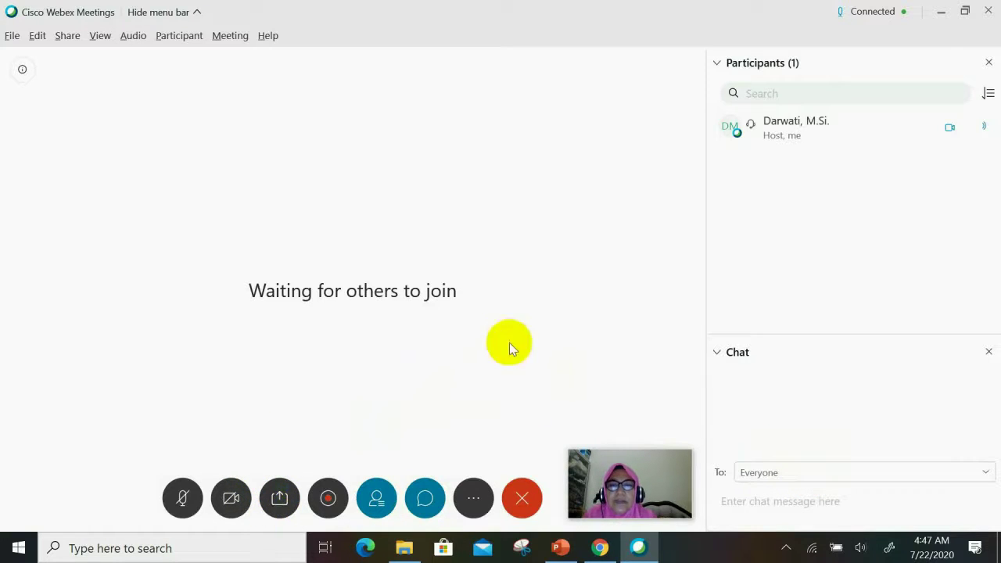
# Step: Share the Microsoft PowerPoint window and play the PERTUMBUHAN DAN PERKEMBANGAN slide show
pyautogui.click(279, 499)
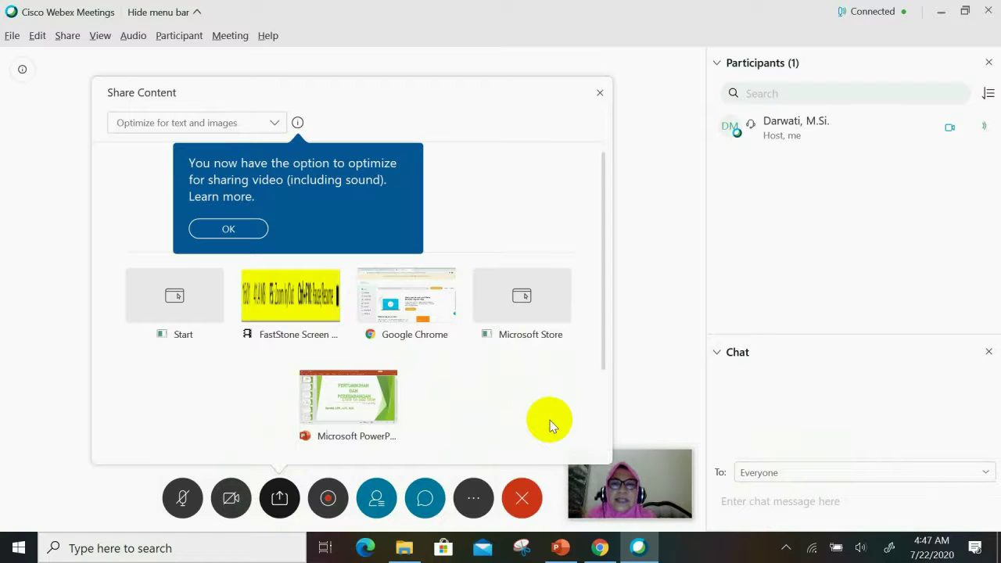
pyautogui.moveTo(332, 399)
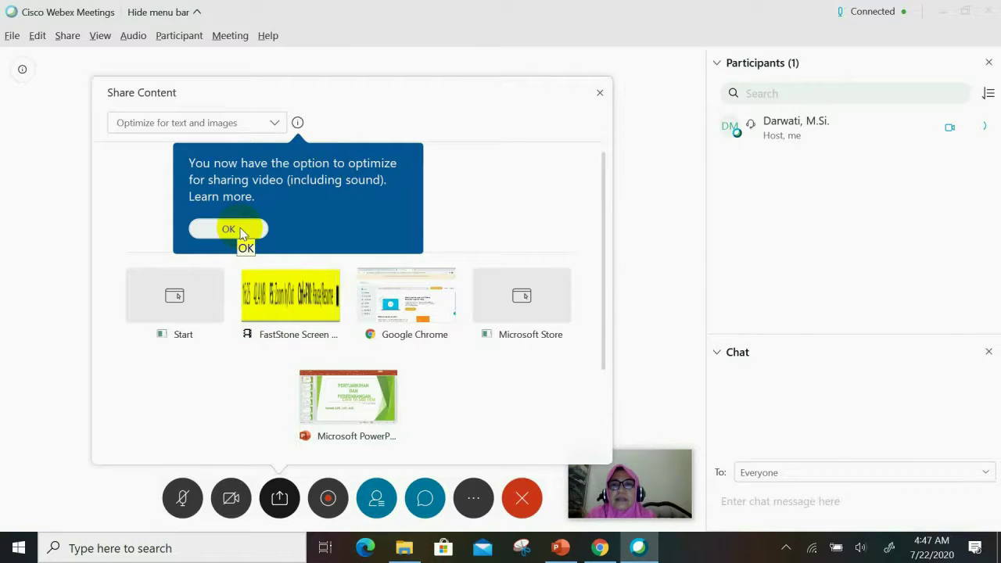
pyautogui.click(228, 228)
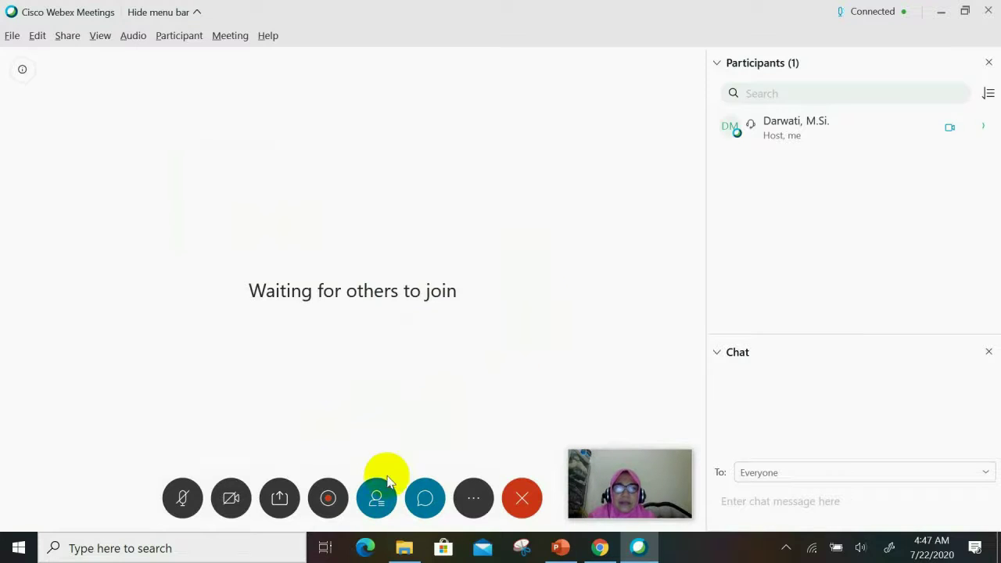
pyautogui.click(281, 501)
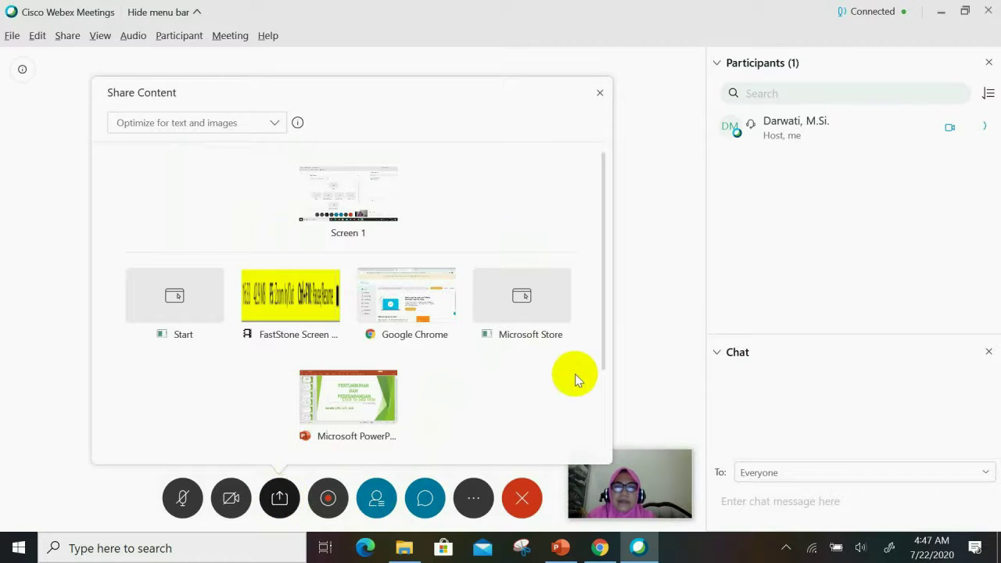
pyautogui.click(349, 399)
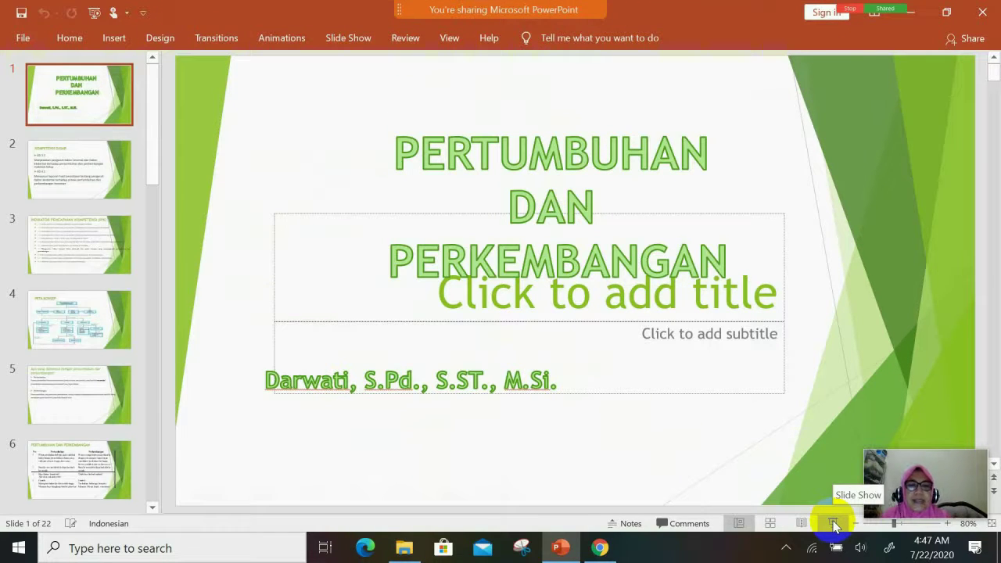
pyautogui.click(833, 524)
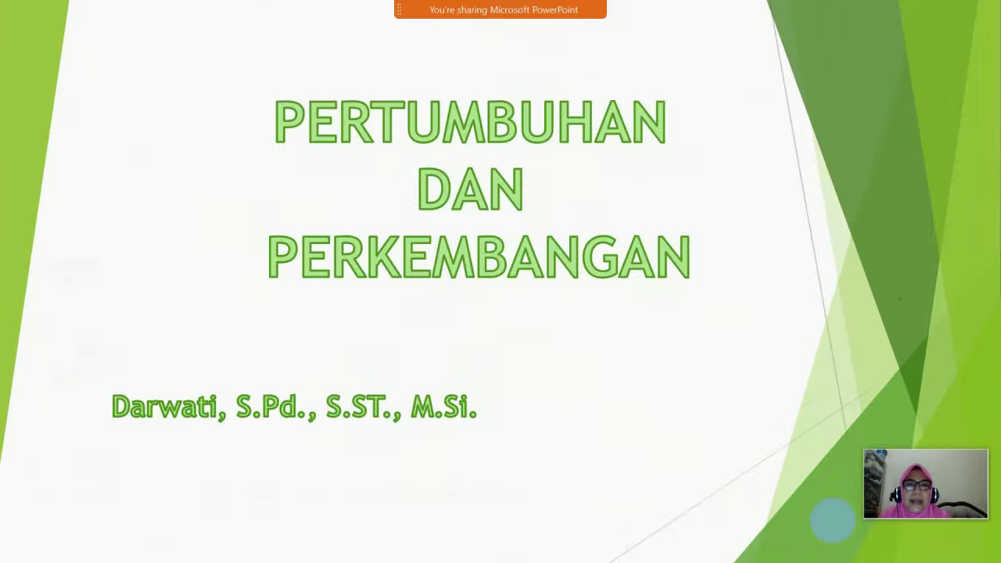